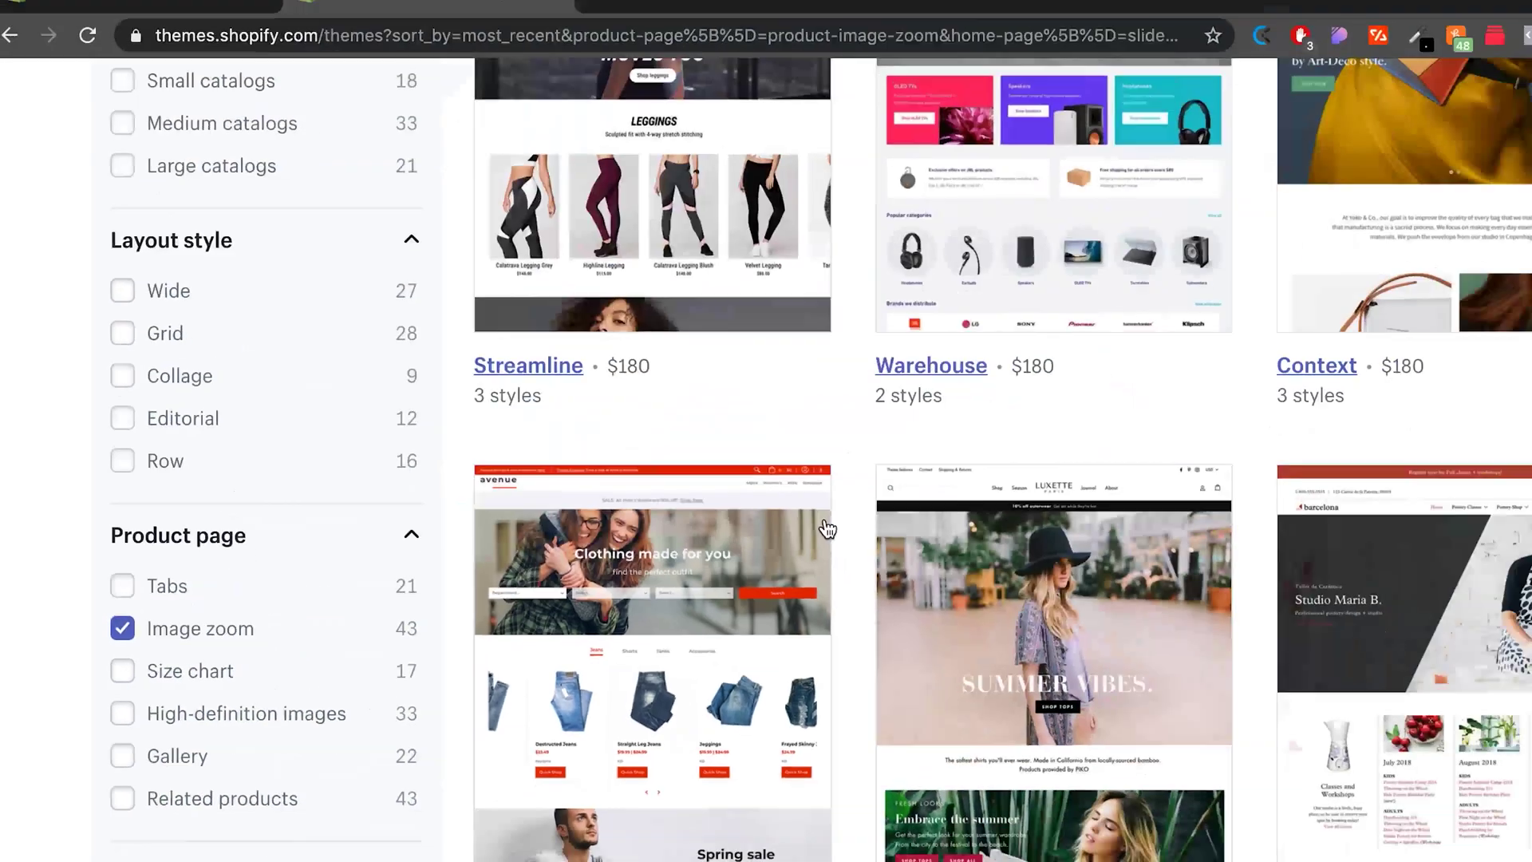
Browse to the Streamline theme page, priced $180 with Core, Luxe and Hype styles.
{"action": "scroll", "coordinate": [778, 265], "scroll_direction": "up", "scroll_amount": 8}
{"action": "scroll", "coordinate": [778, 263], "scroll_direction": "down", "scroll_amount": 1}
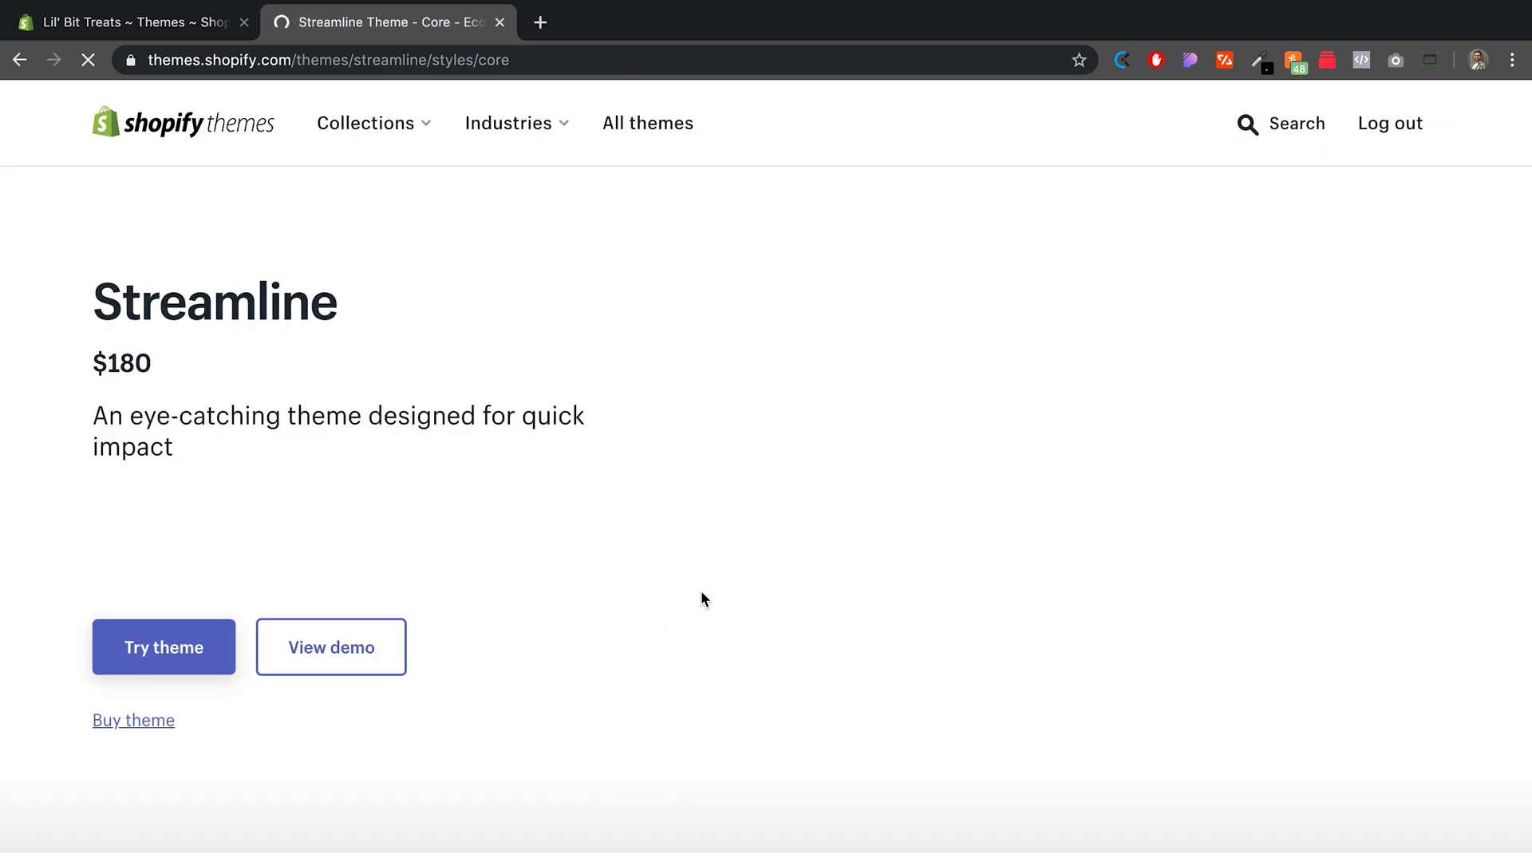
{"action": "scroll", "coordinate": [599, 455], "scroll_direction": "down", "scroll_amount": 1}
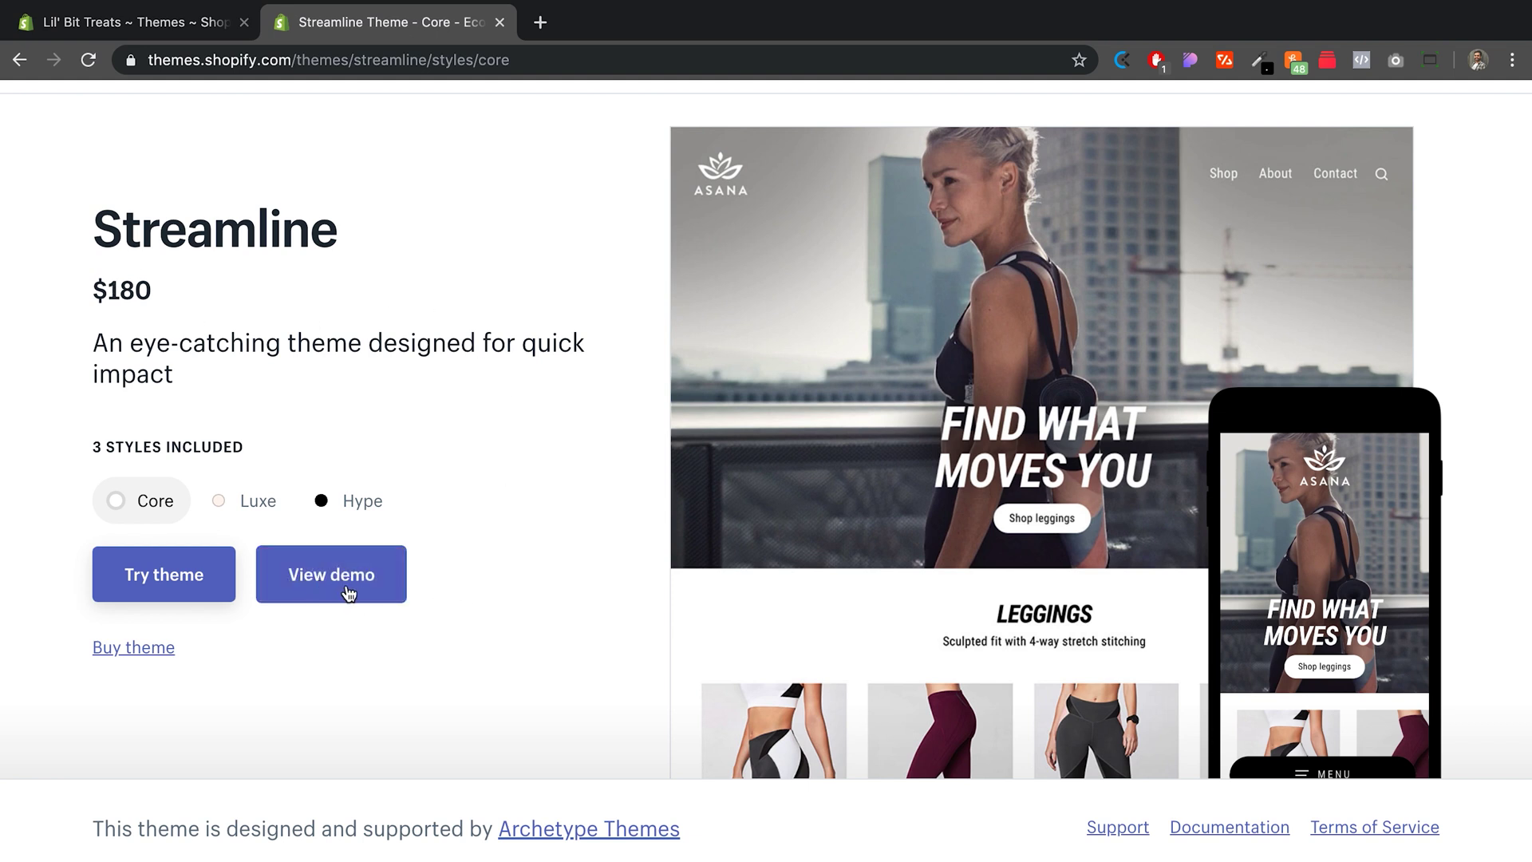
{"action": "mouse_move", "coordinate": [1078, 464]}
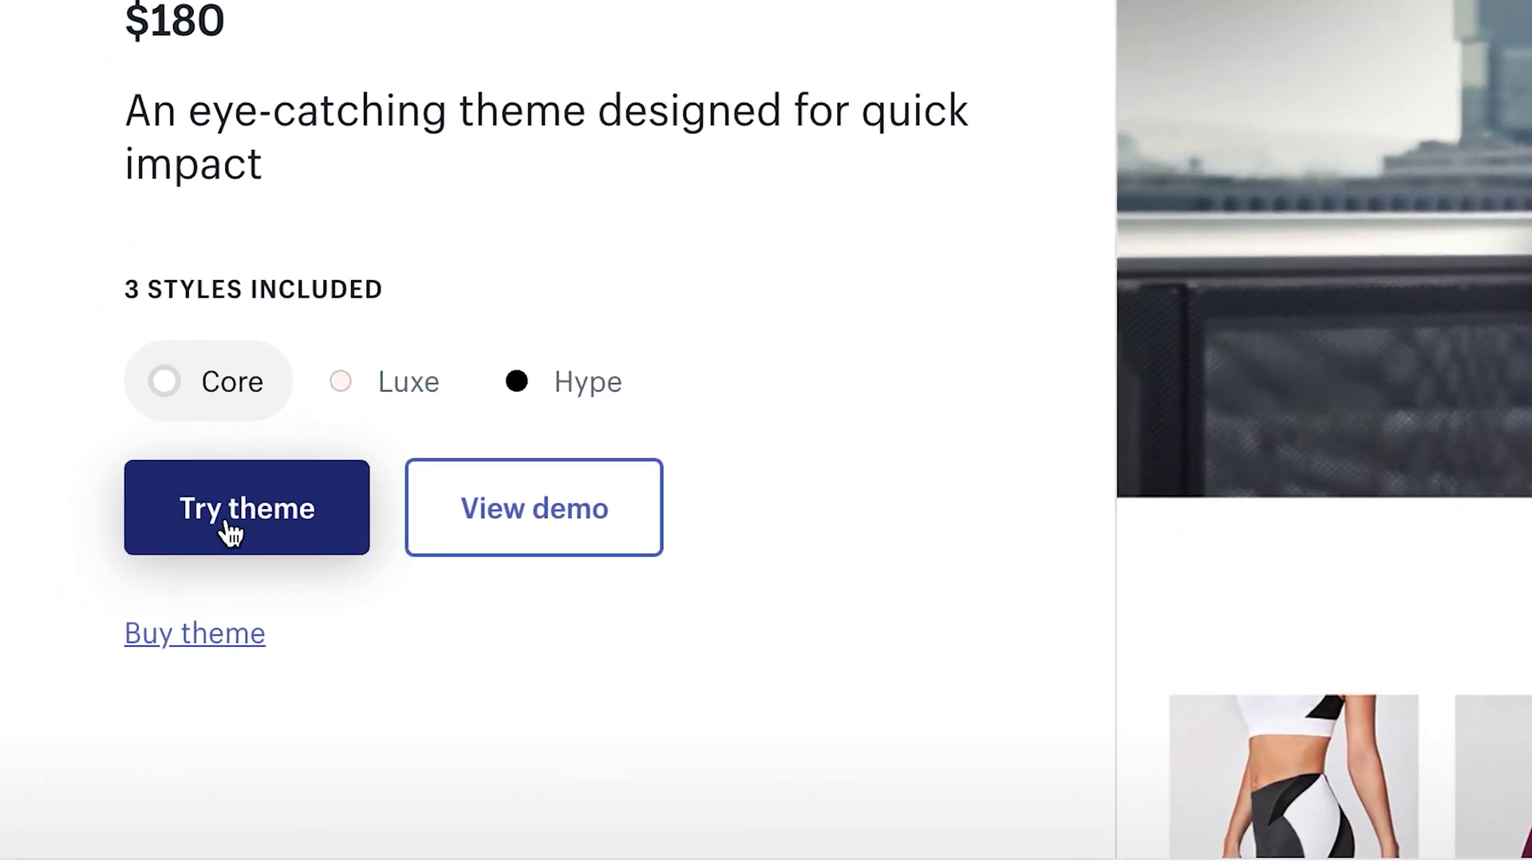
Start a Streamline theme trial for Lil' Bit Treats and look through its home page preview.
{"action": "left_click", "coordinate": [254, 533]}
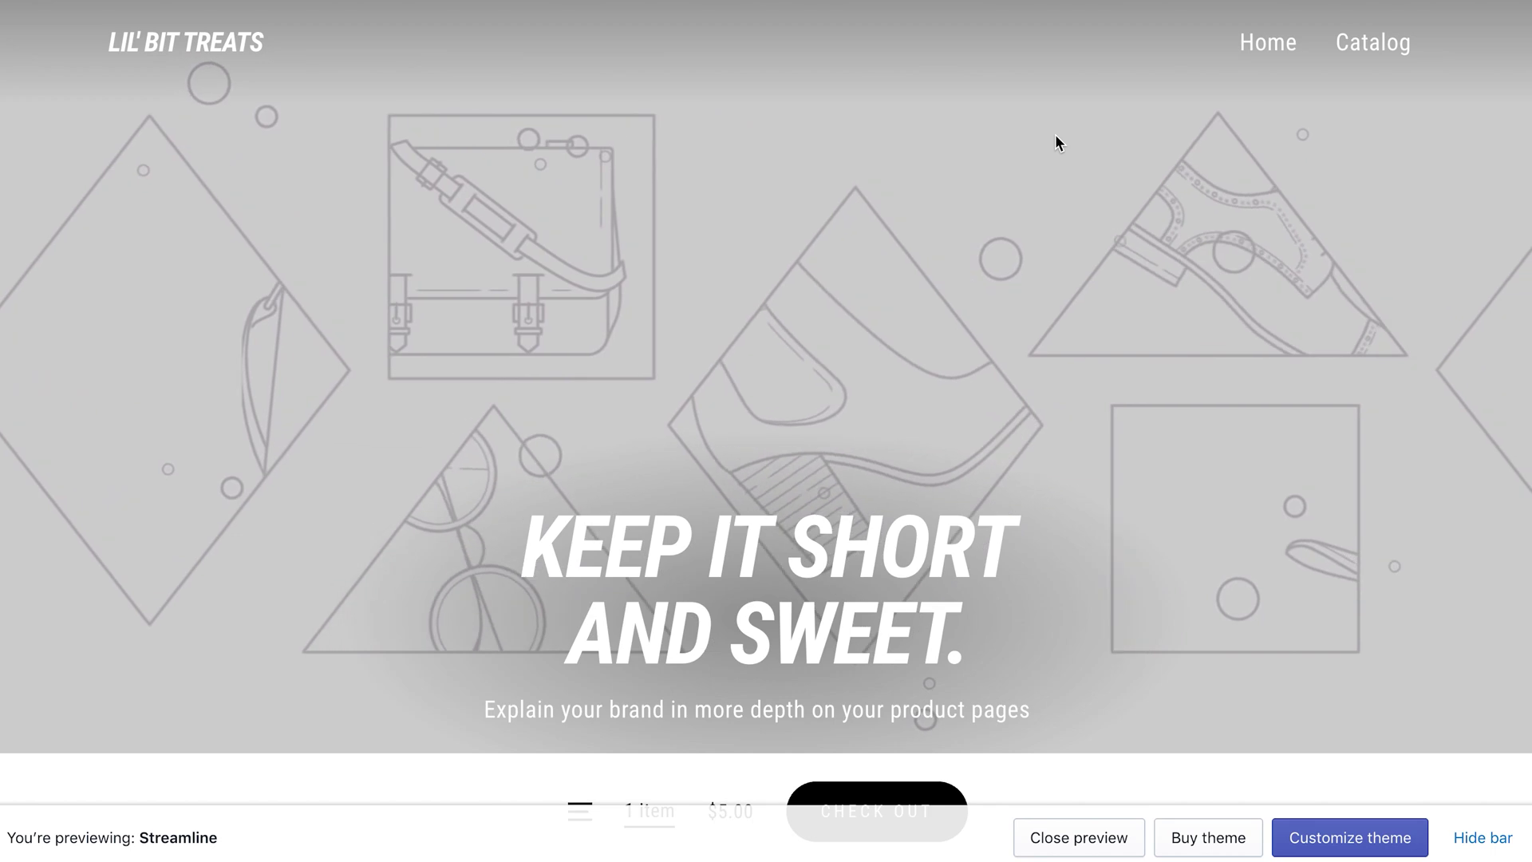
{"action": "scroll", "coordinate": [1069, 241], "scroll_direction": "down", "scroll_amount": 5}
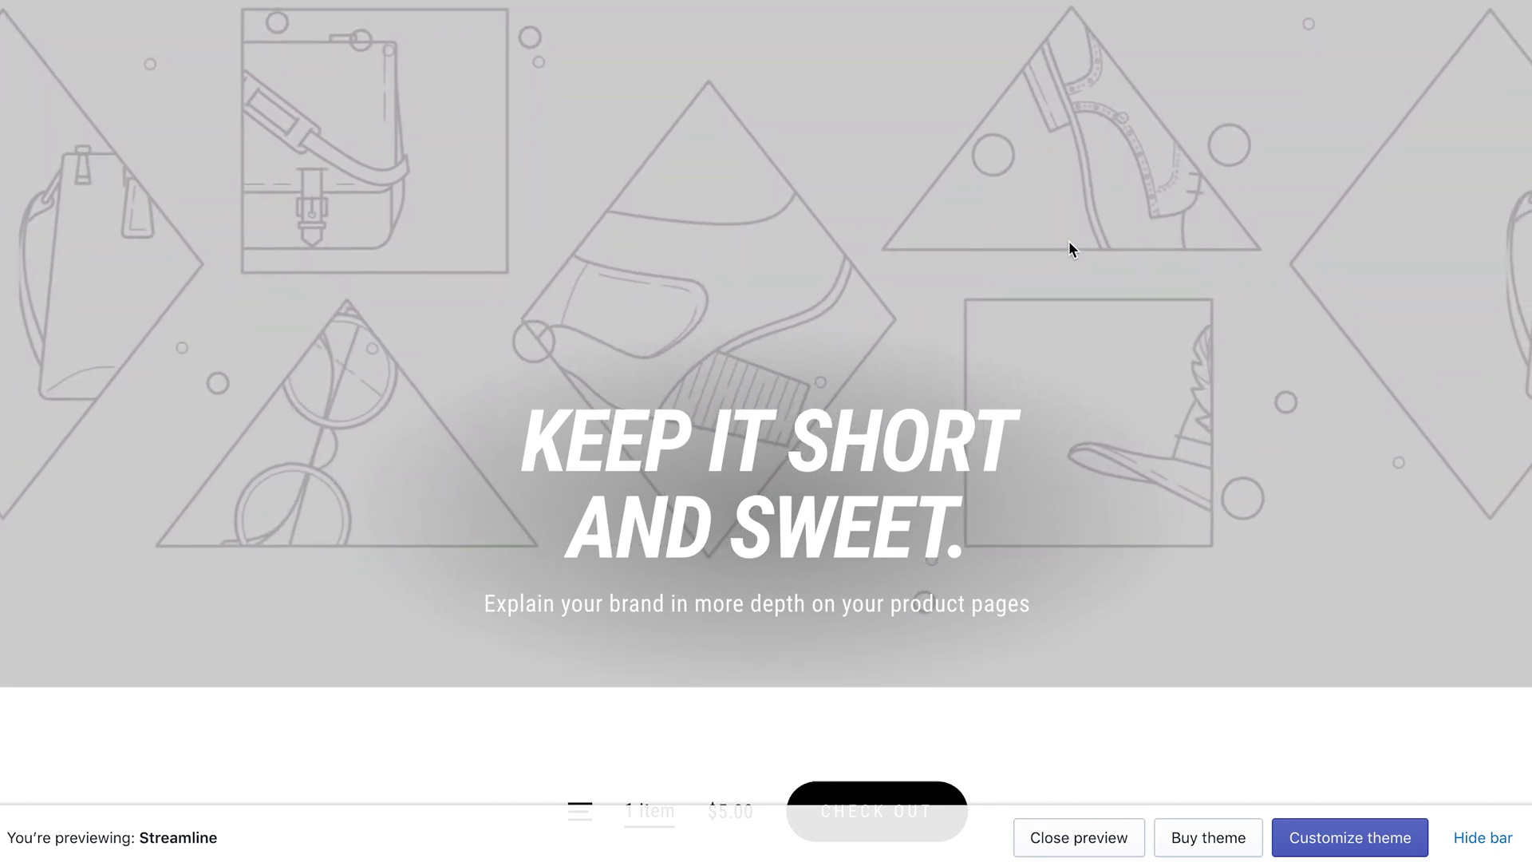
{"action": "scroll", "coordinate": [1069, 241], "scroll_direction": "down", "scroll_amount": 10}
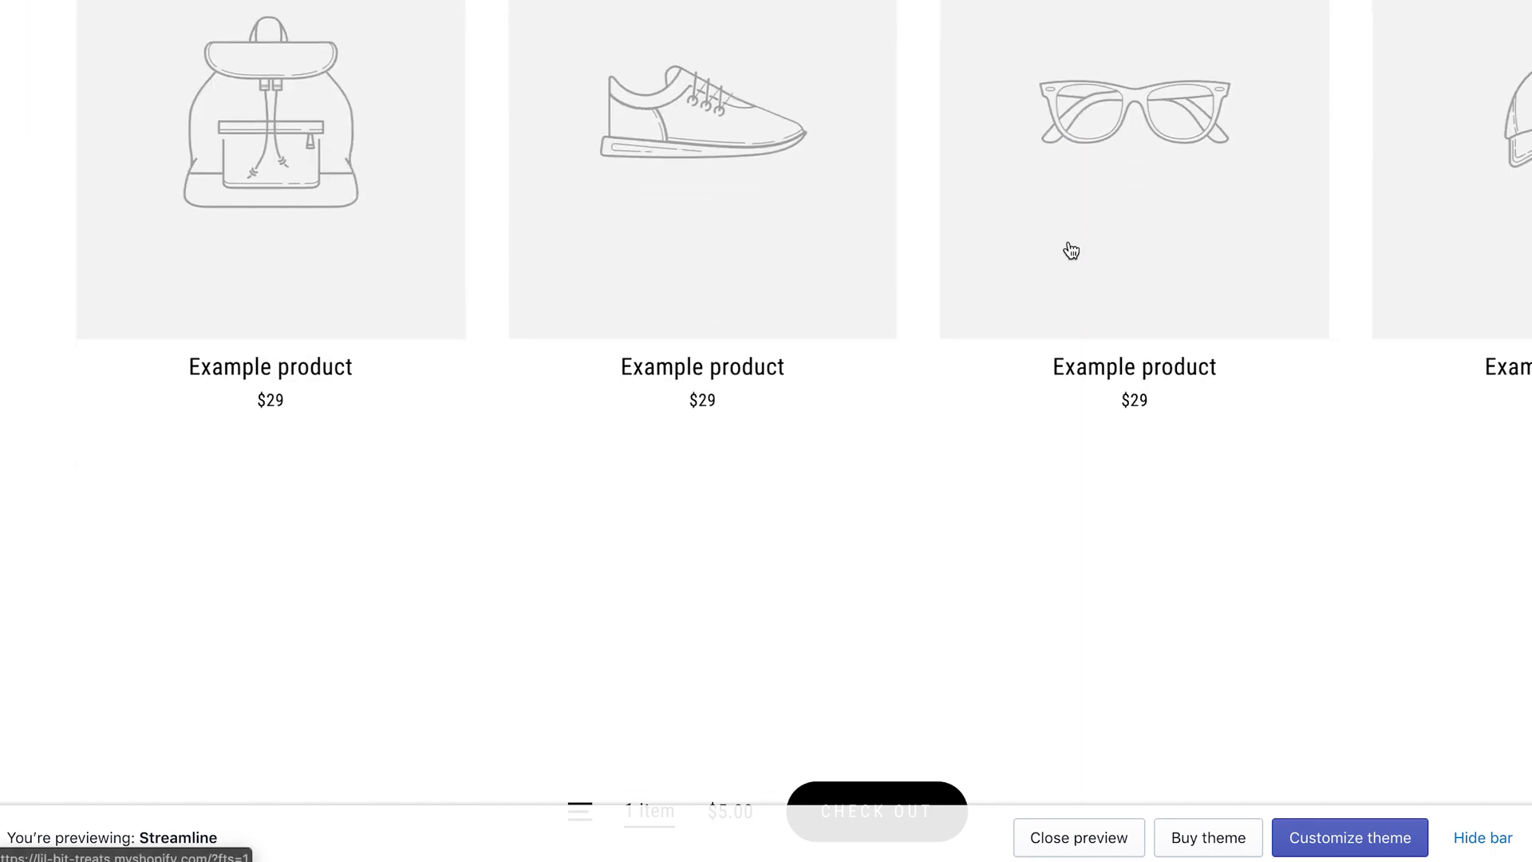
{"action": "scroll", "coordinate": [1072, 250], "scroll_direction": "down", "scroll_amount": 10}
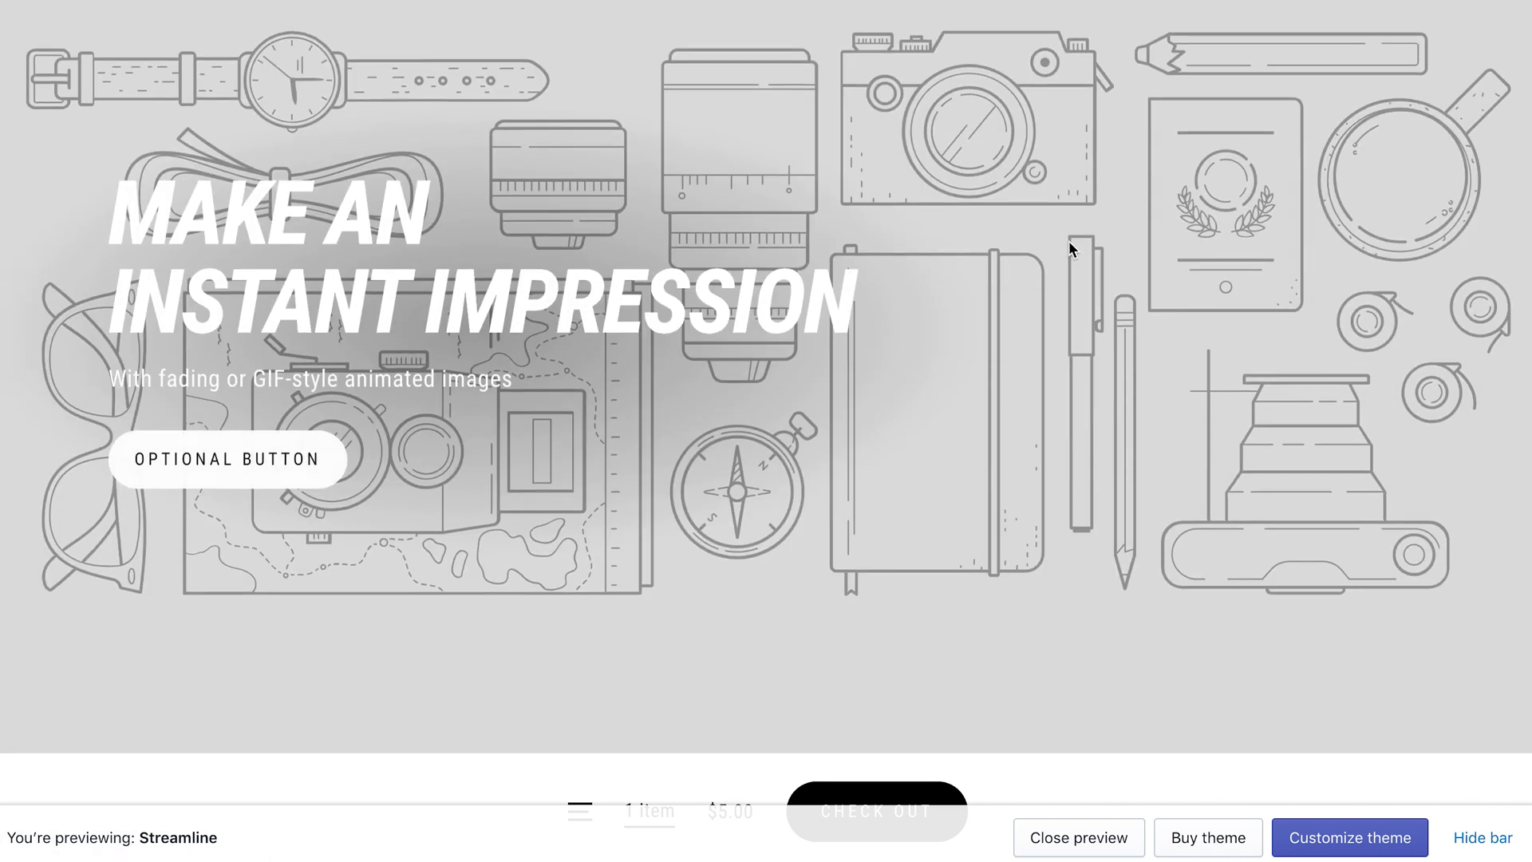
{"action": "scroll", "coordinate": [1070, 249], "scroll_direction": "down", "scroll_amount": 9}
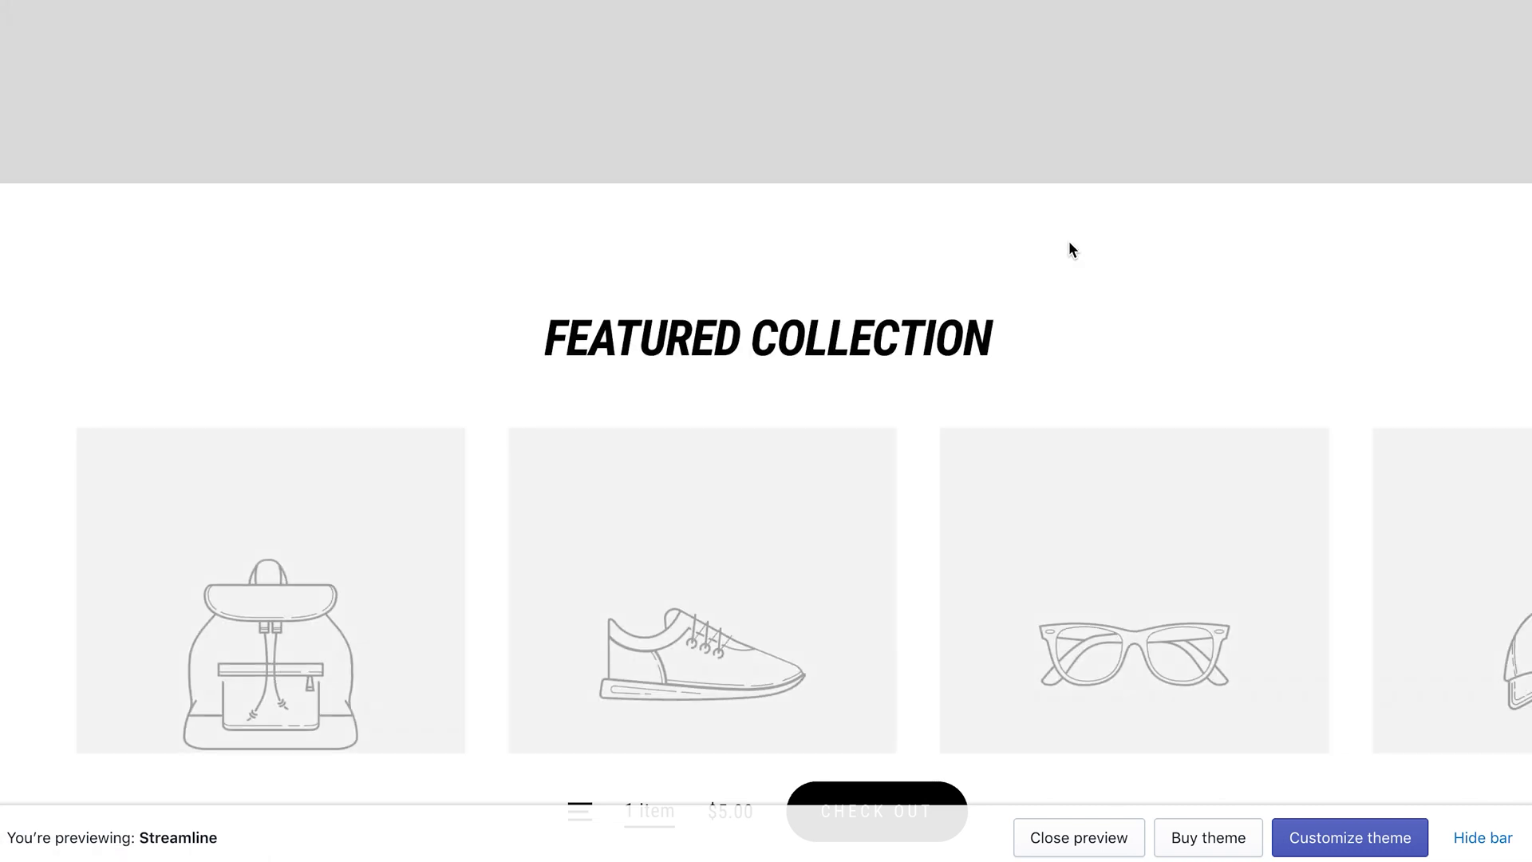
{"action": "scroll", "coordinate": [1068, 244], "scroll_direction": "down", "scroll_amount": 5}
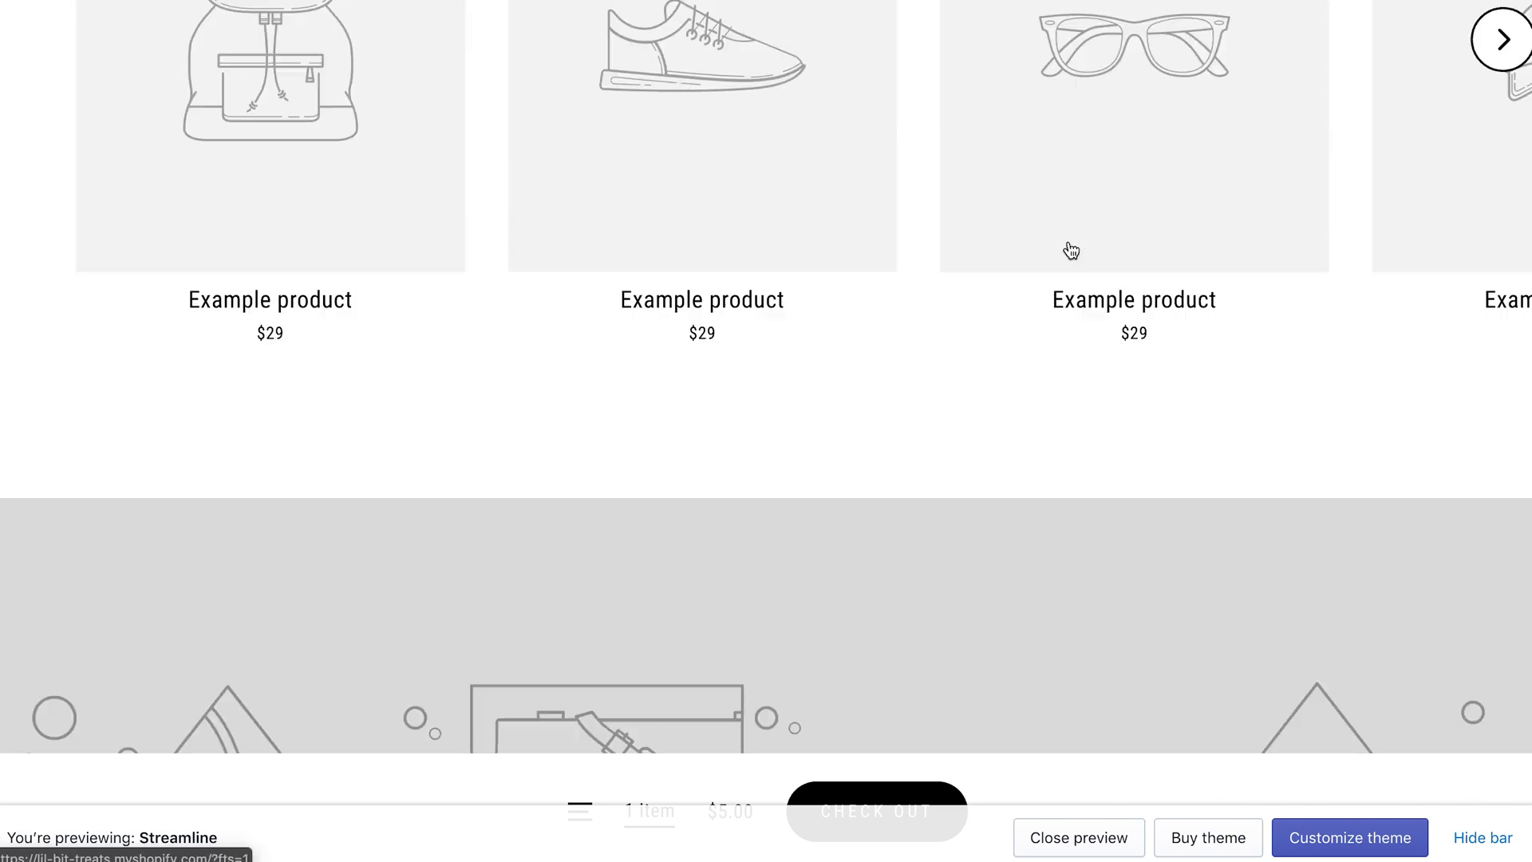
{"action": "scroll", "coordinate": [1072, 250], "scroll_direction": "down", "scroll_amount": 6}
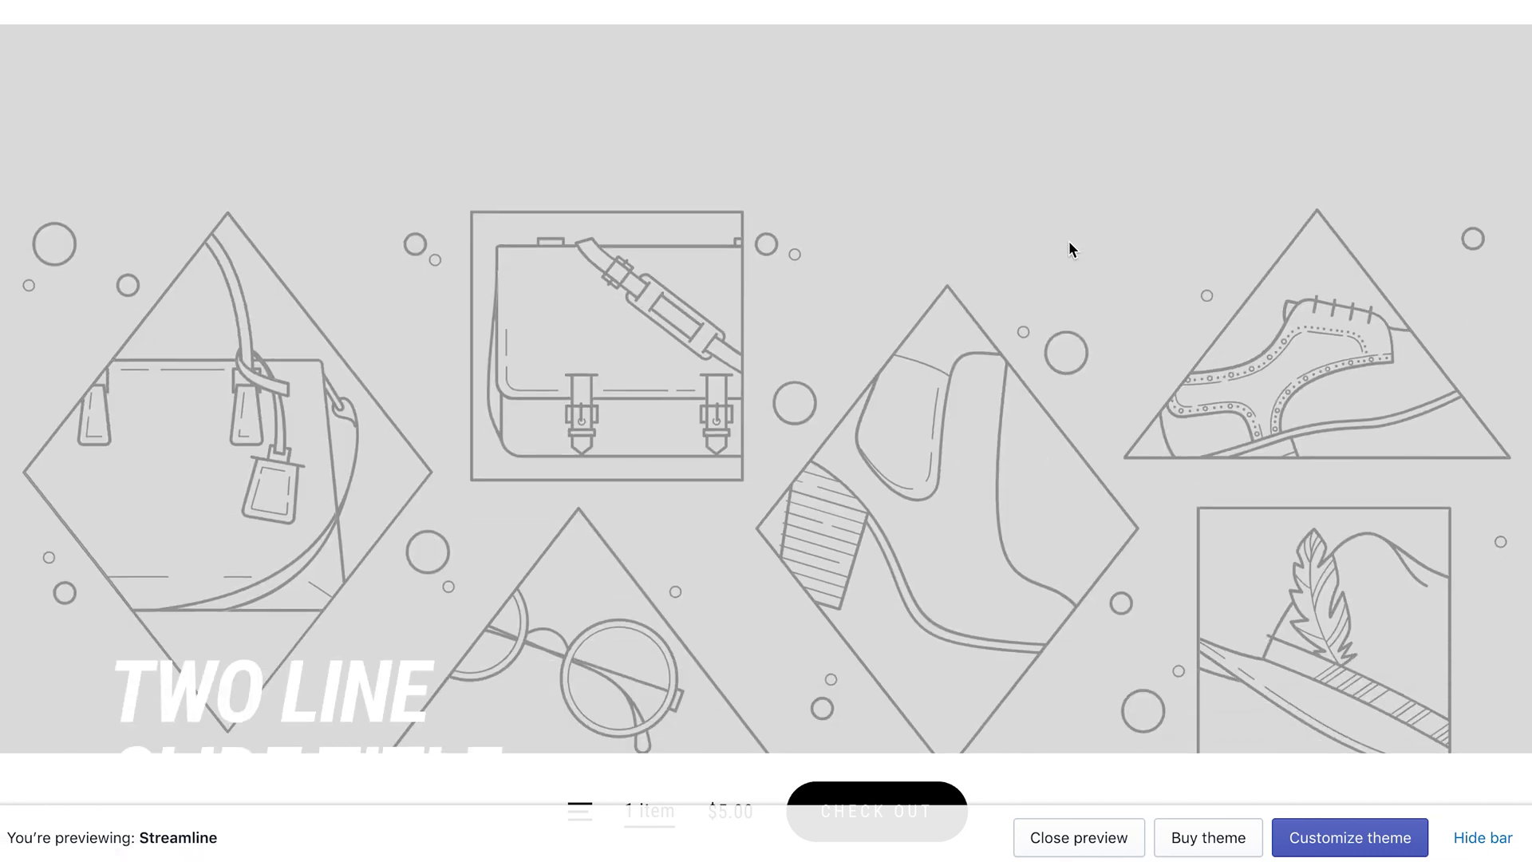
{"action": "scroll", "coordinate": [1069, 249], "scroll_direction": "down", "scroll_amount": 10}
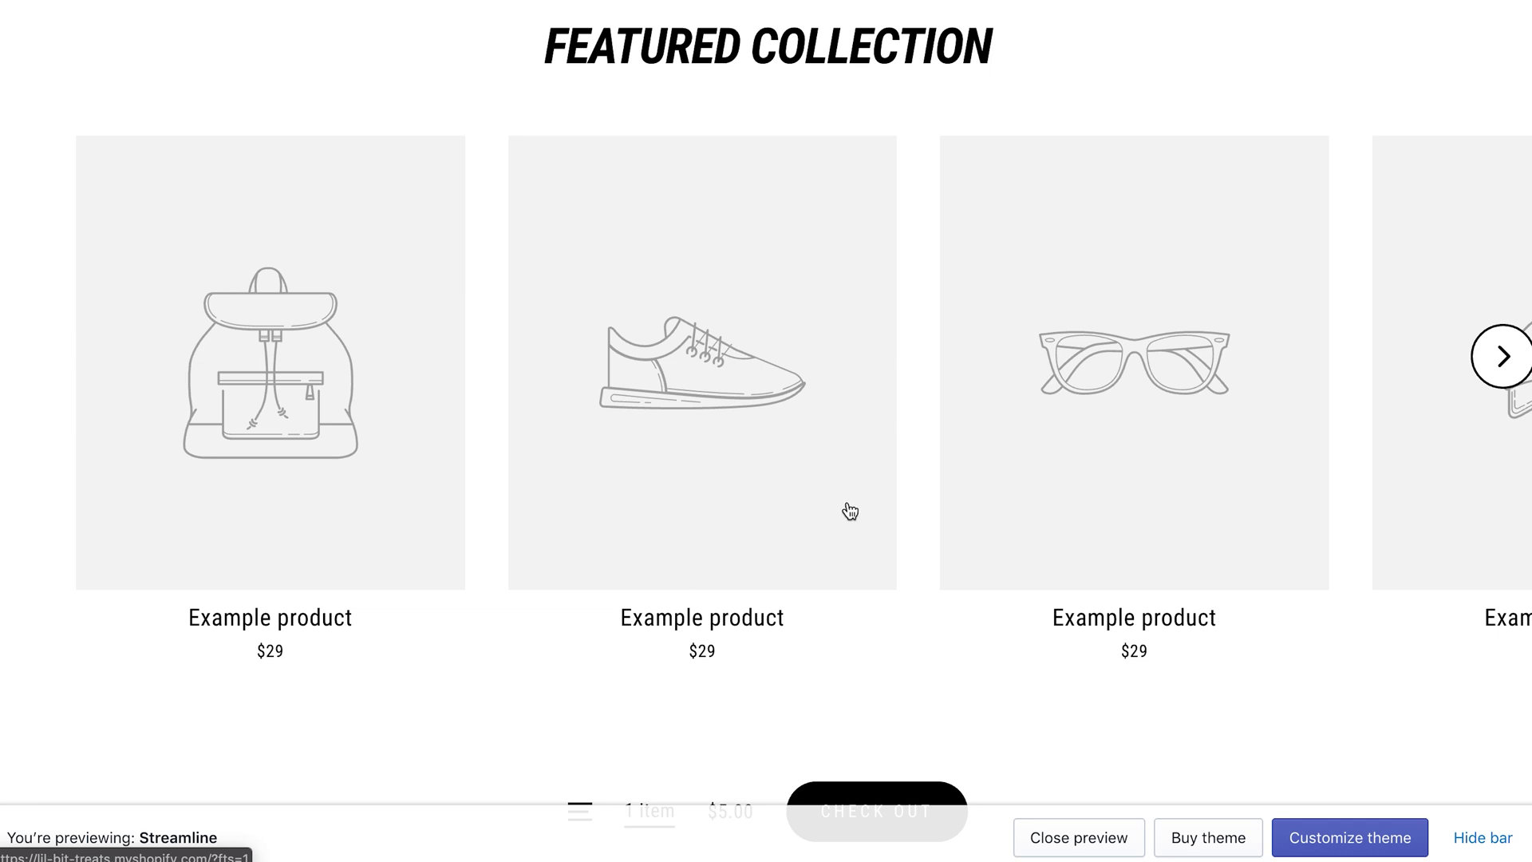
{"action": "scroll", "coordinate": [850, 511], "scroll_direction": "down", "scroll_amount": 10}
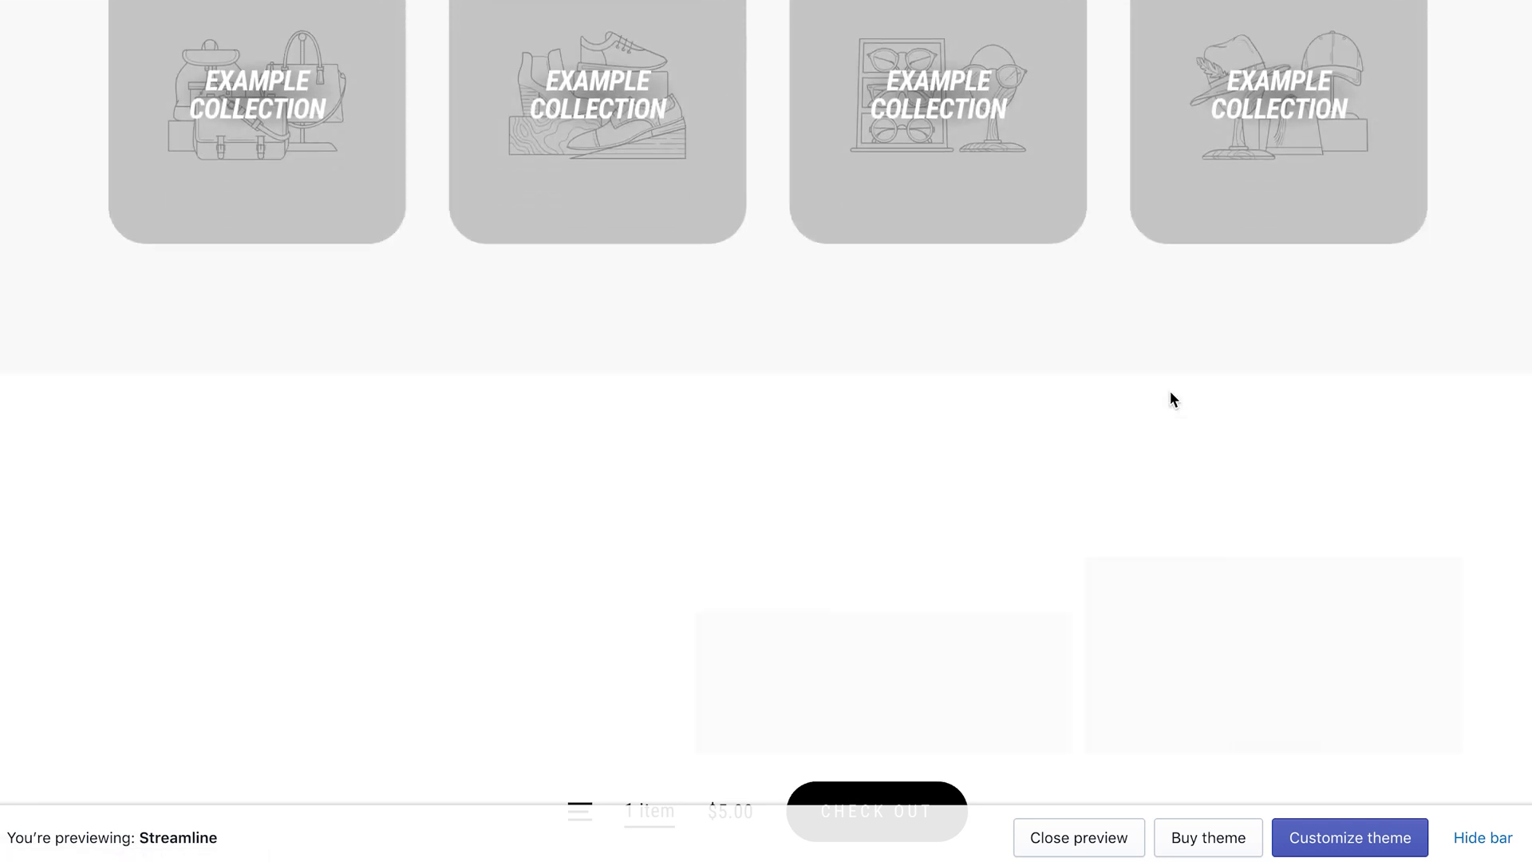
{"action": "scroll", "coordinate": [1171, 393], "scroll_direction": "down", "scroll_amount": 10}
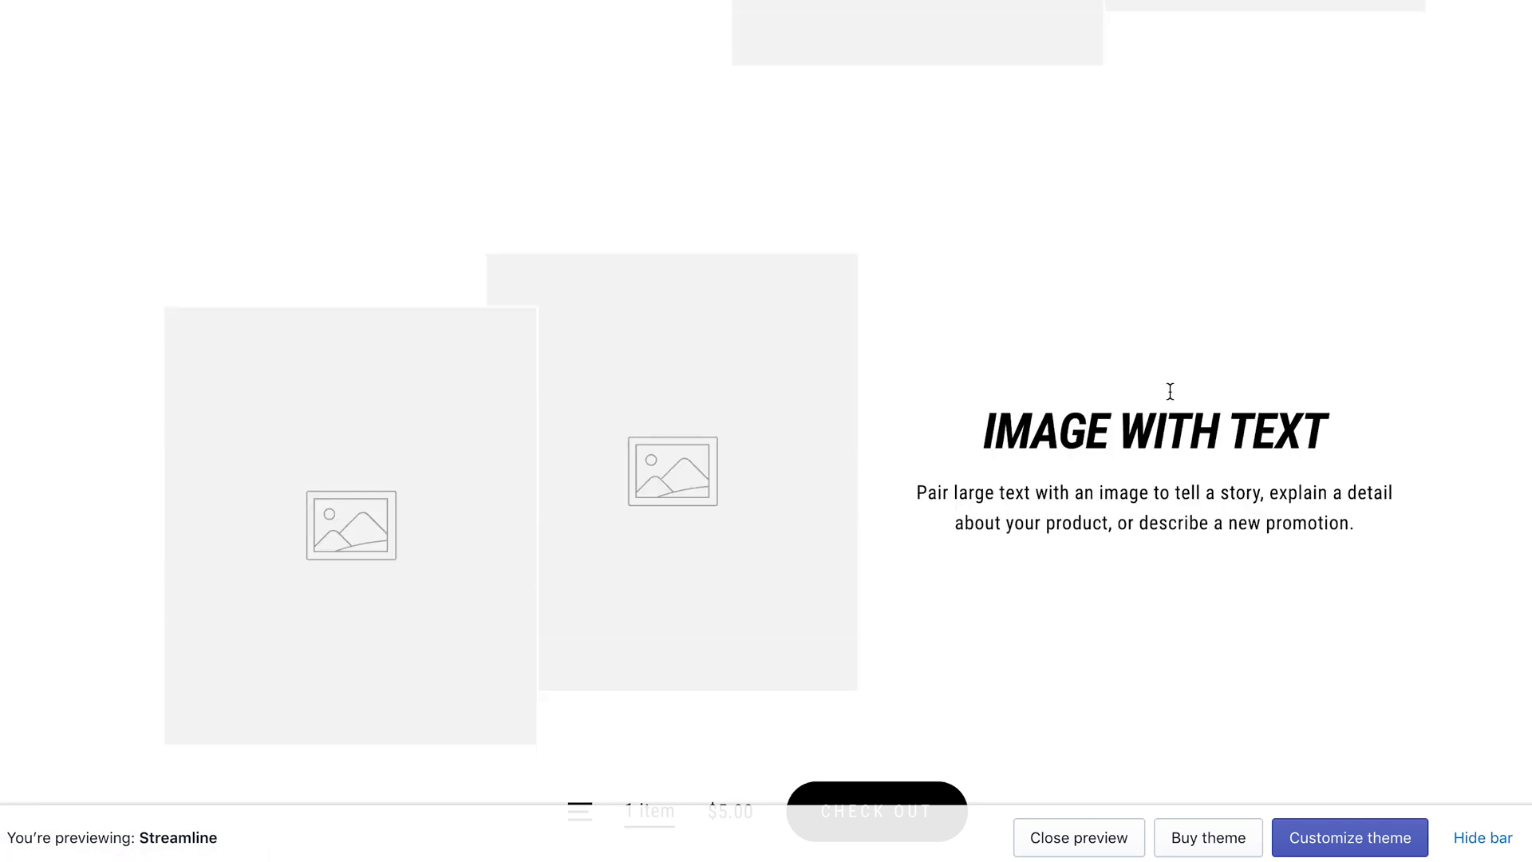
{"action": "scroll", "coordinate": [1170, 392], "scroll_direction": "up", "scroll_amount": 20}
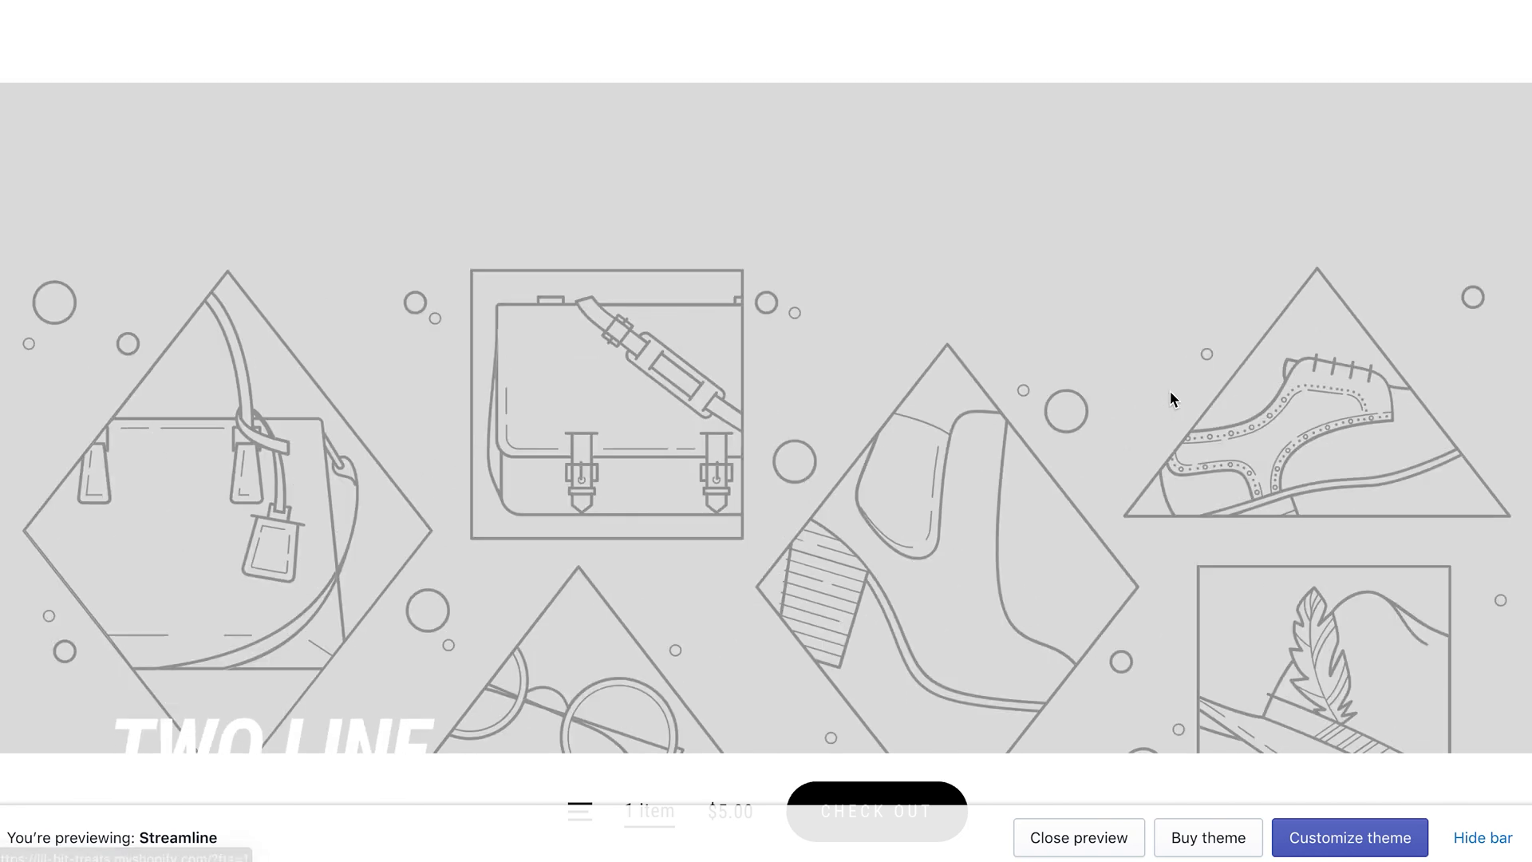
{"action": "scroll", "coordinate": [1169, 392], "scroll_direction": "down", "scroll_amount": 8}
{"action": "scroll", "coordinate": [1168, 391], "scroll_direction": "up", "scroll_amount": 8}
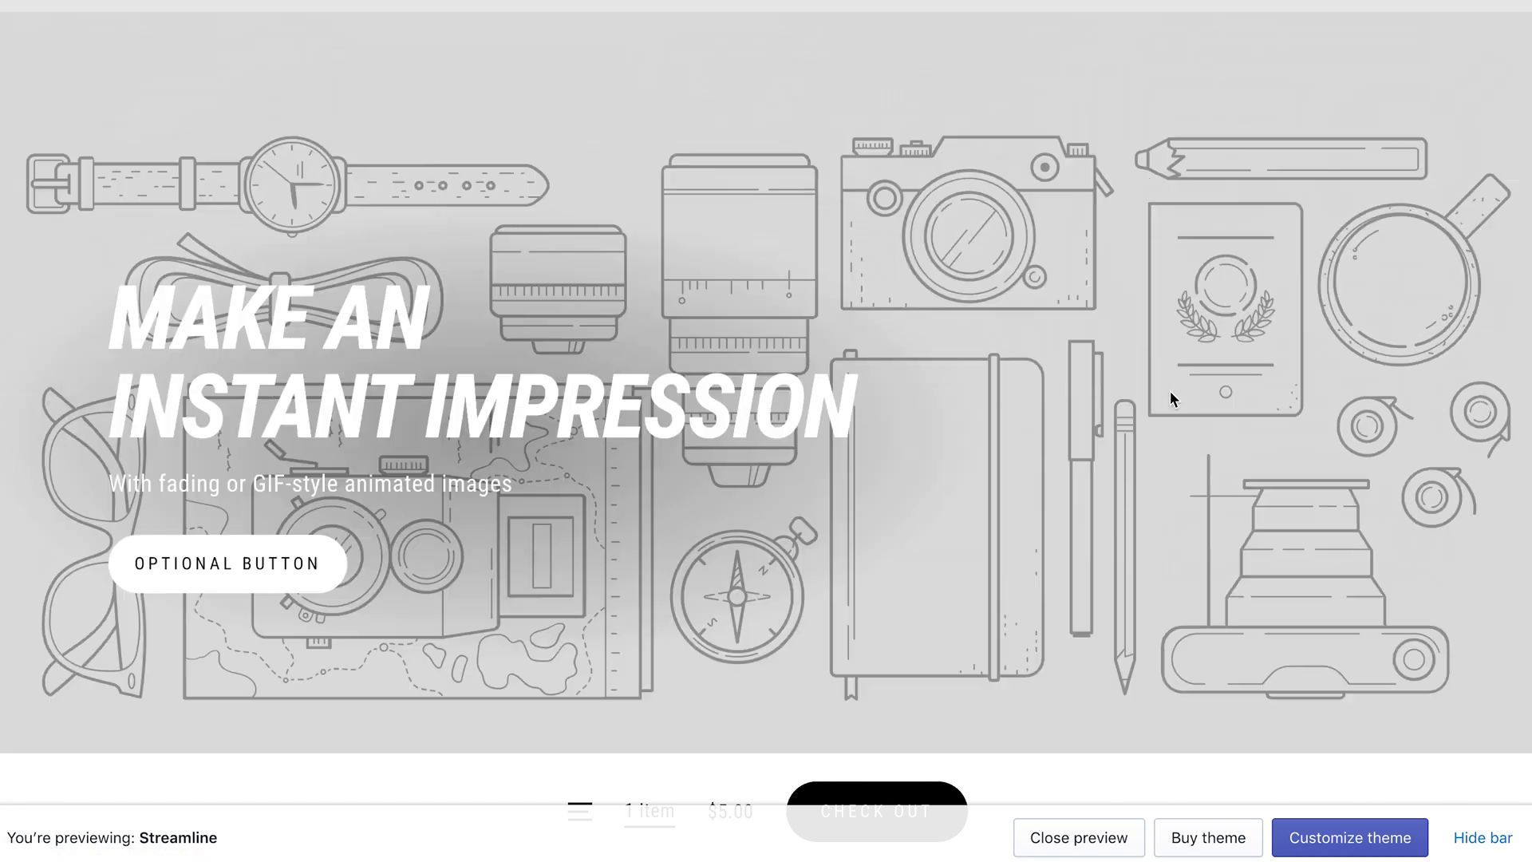
{"action": "scroll", "coordinate": [1169, 391], "scroll_direction": "up", "scroll_amount": 10}
{"action": "scroll", "coordinate": [1169, 392], "scroll_direction": "down", "scroll_amount": 8}
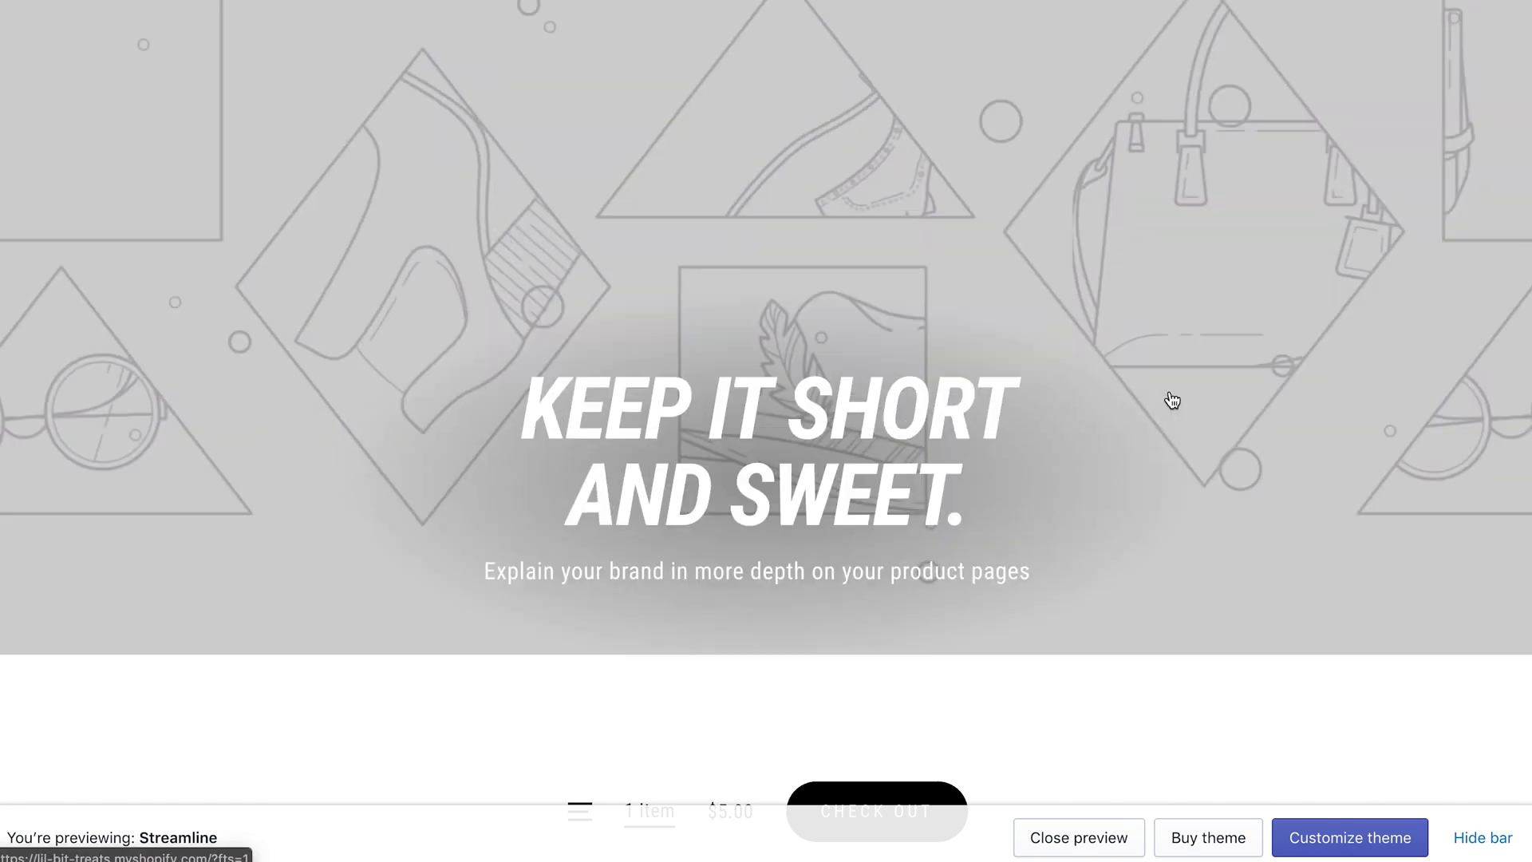
{"action": "scroll", "coordinate": [1171, 399], "scroll_direction": "up", "scroll_amount": 2}
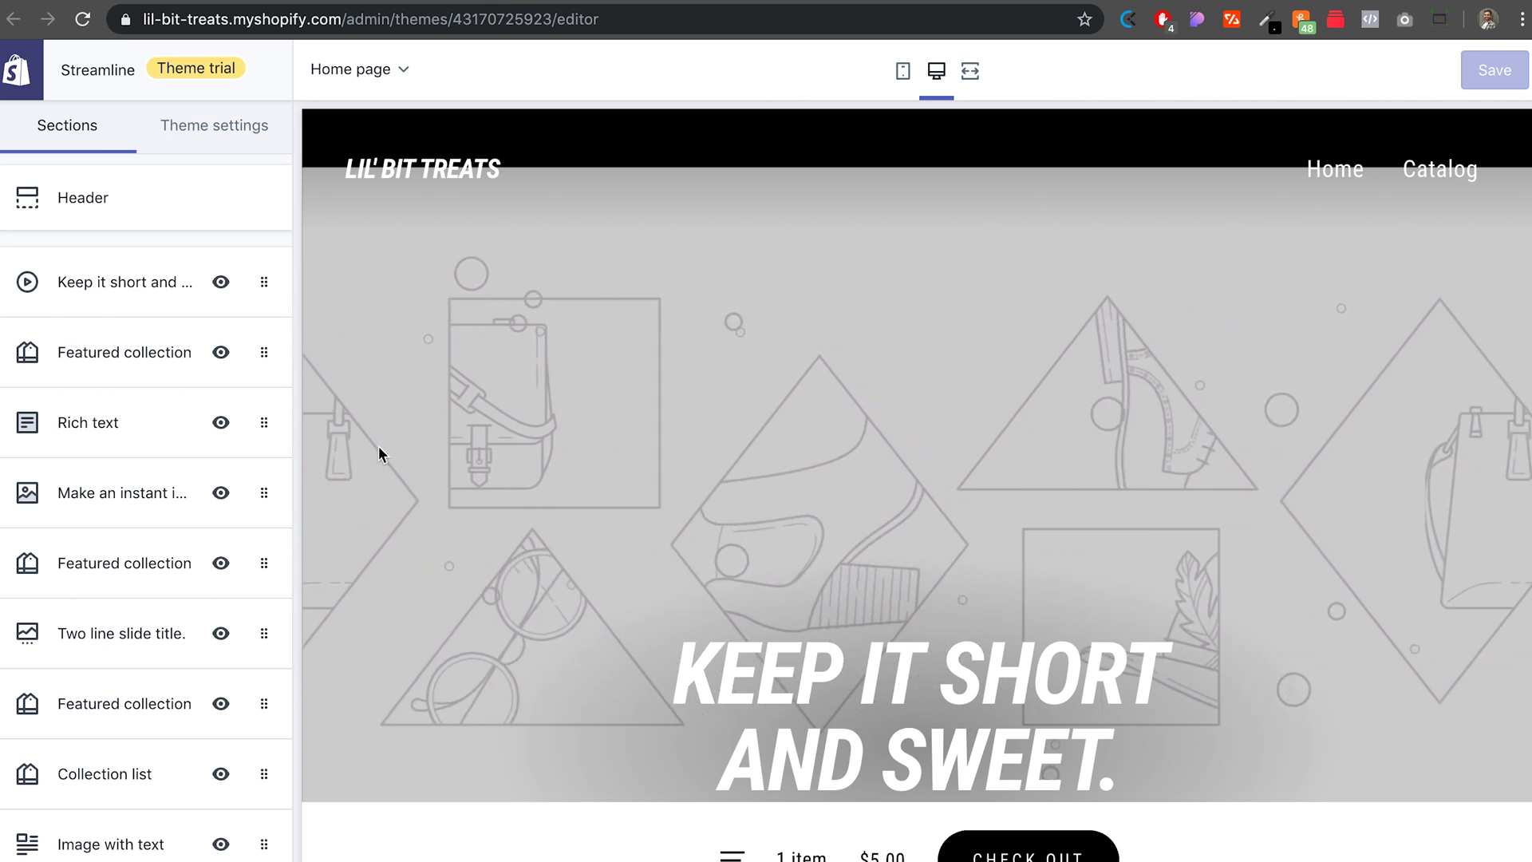
Replace the 'Keep it short and sweet.' hero heading with "Lil Bit's Treats" and save the theme.
{"action": "left_click", "coordinate": [111, 278]}
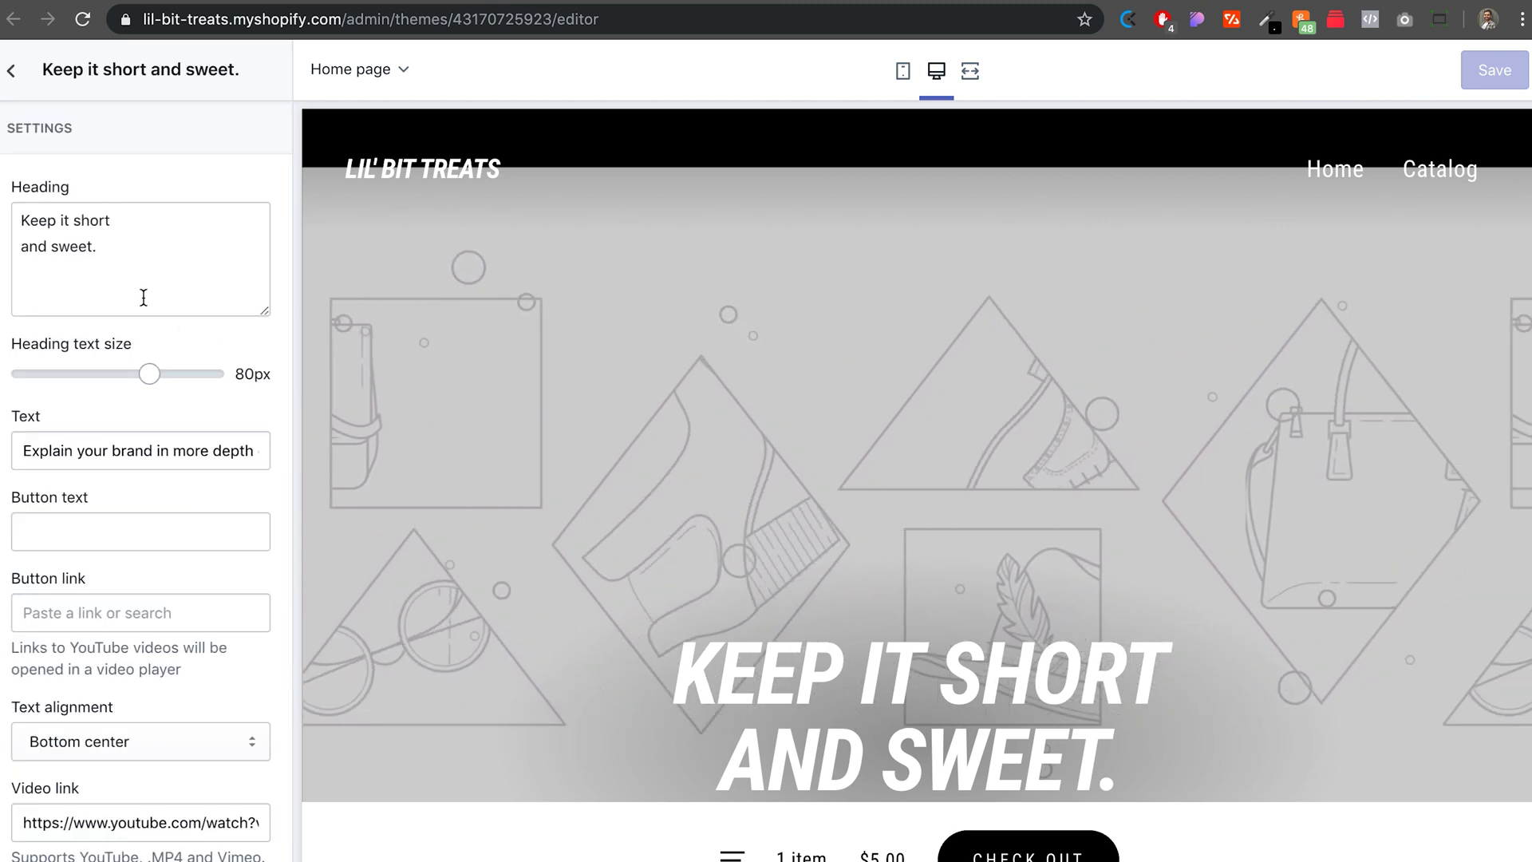
{"action": "left_click", "coordinate": [126, 249]}
{"action": "left_click_drag", "start_coordinate": [128, 250], "coordinate": [18, 216]}
{"action": "type", "text": "Lil Bit's Te"}
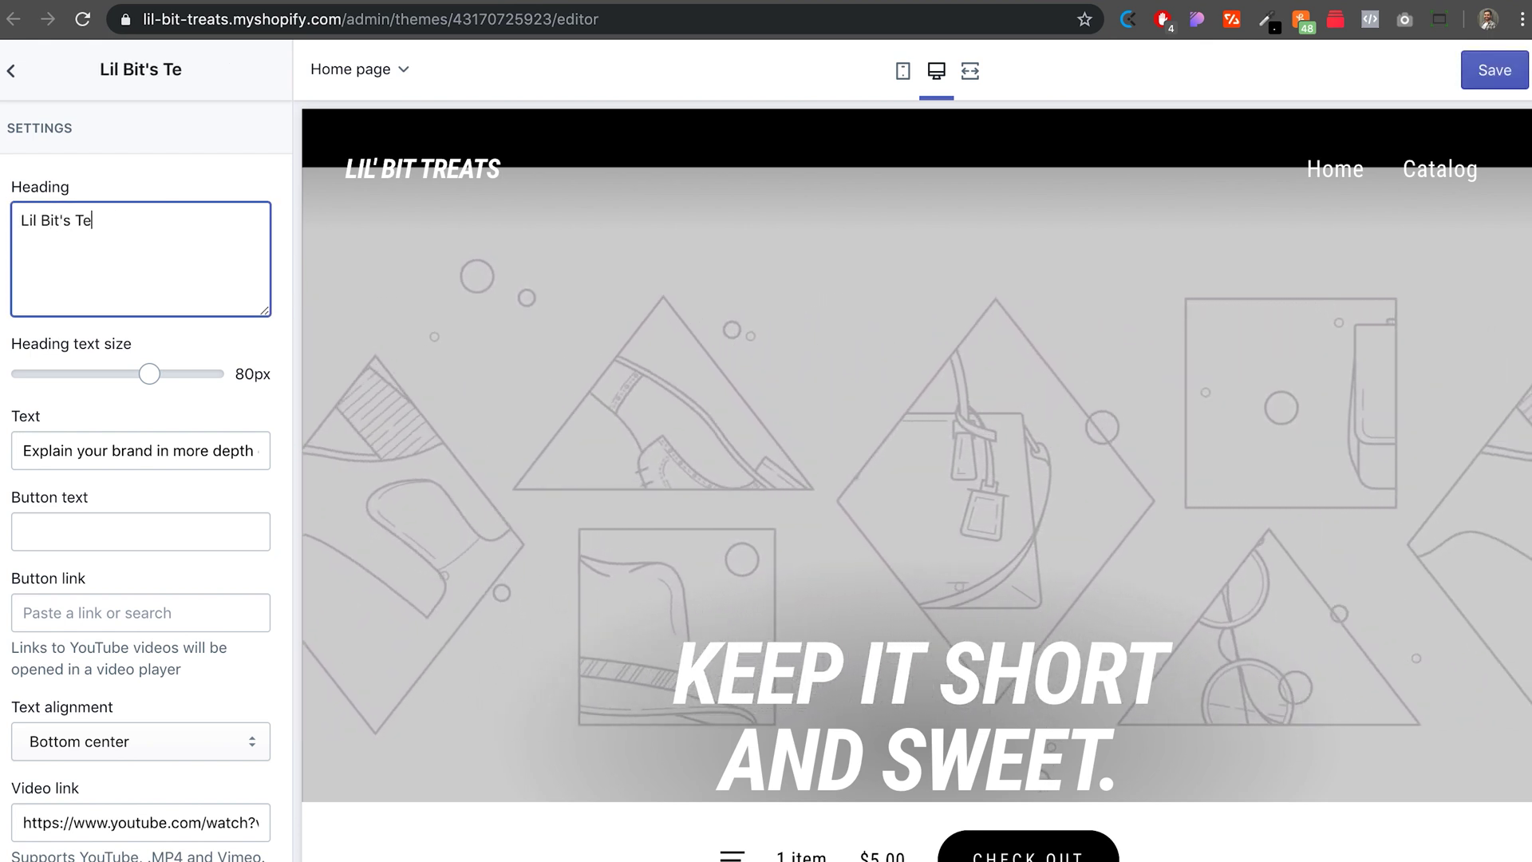
{"action": "key", "text": "BackSpace"}
{"action": "type", "text": "reats"}
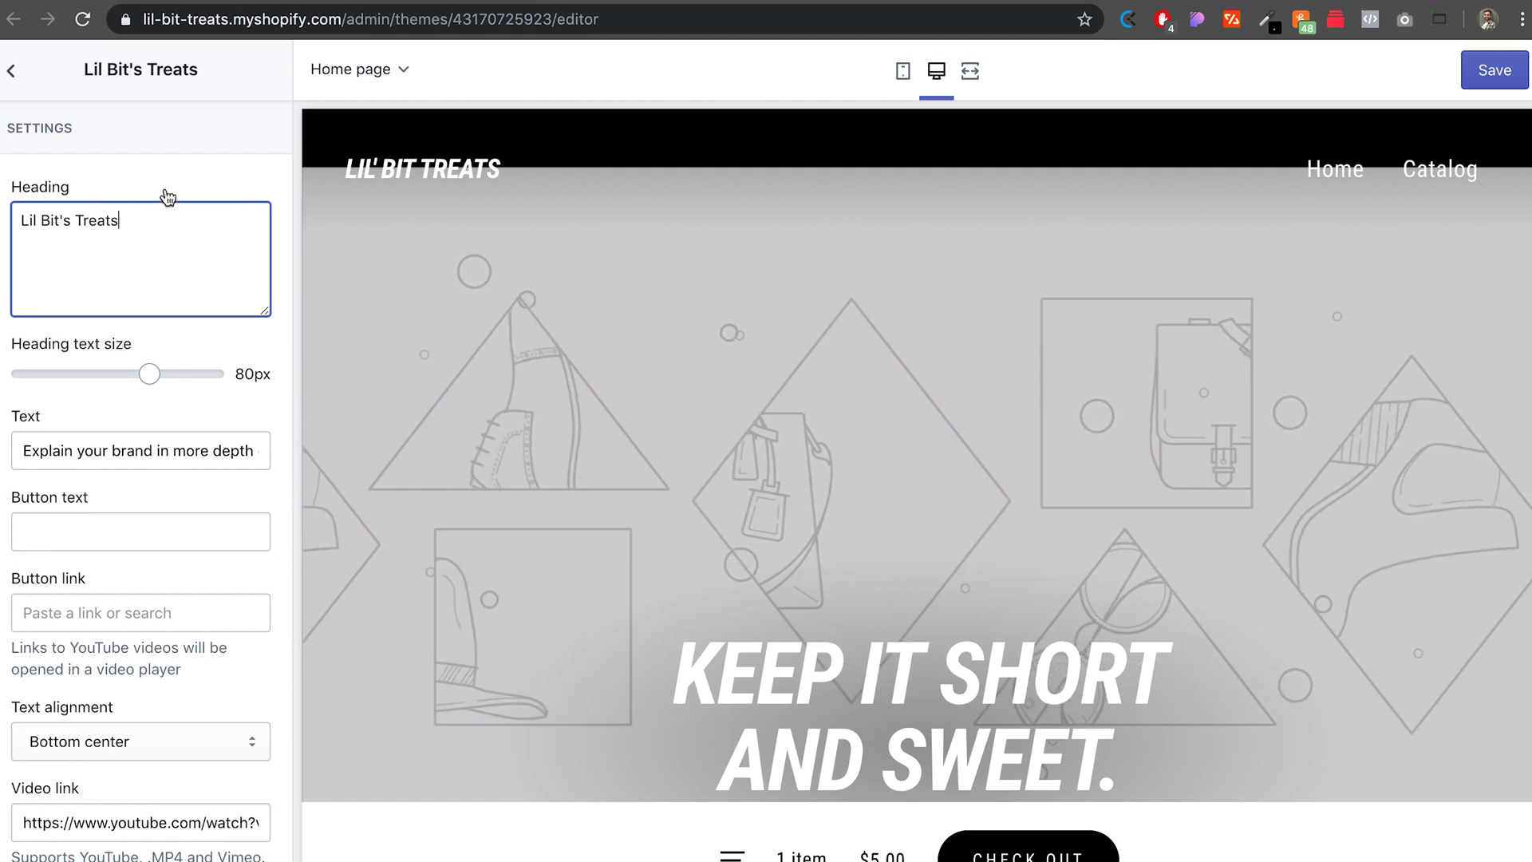
{"action": "scroll", "coordinate": [203, 331], "scroll_direction": "down", "scroll_amount": 1}
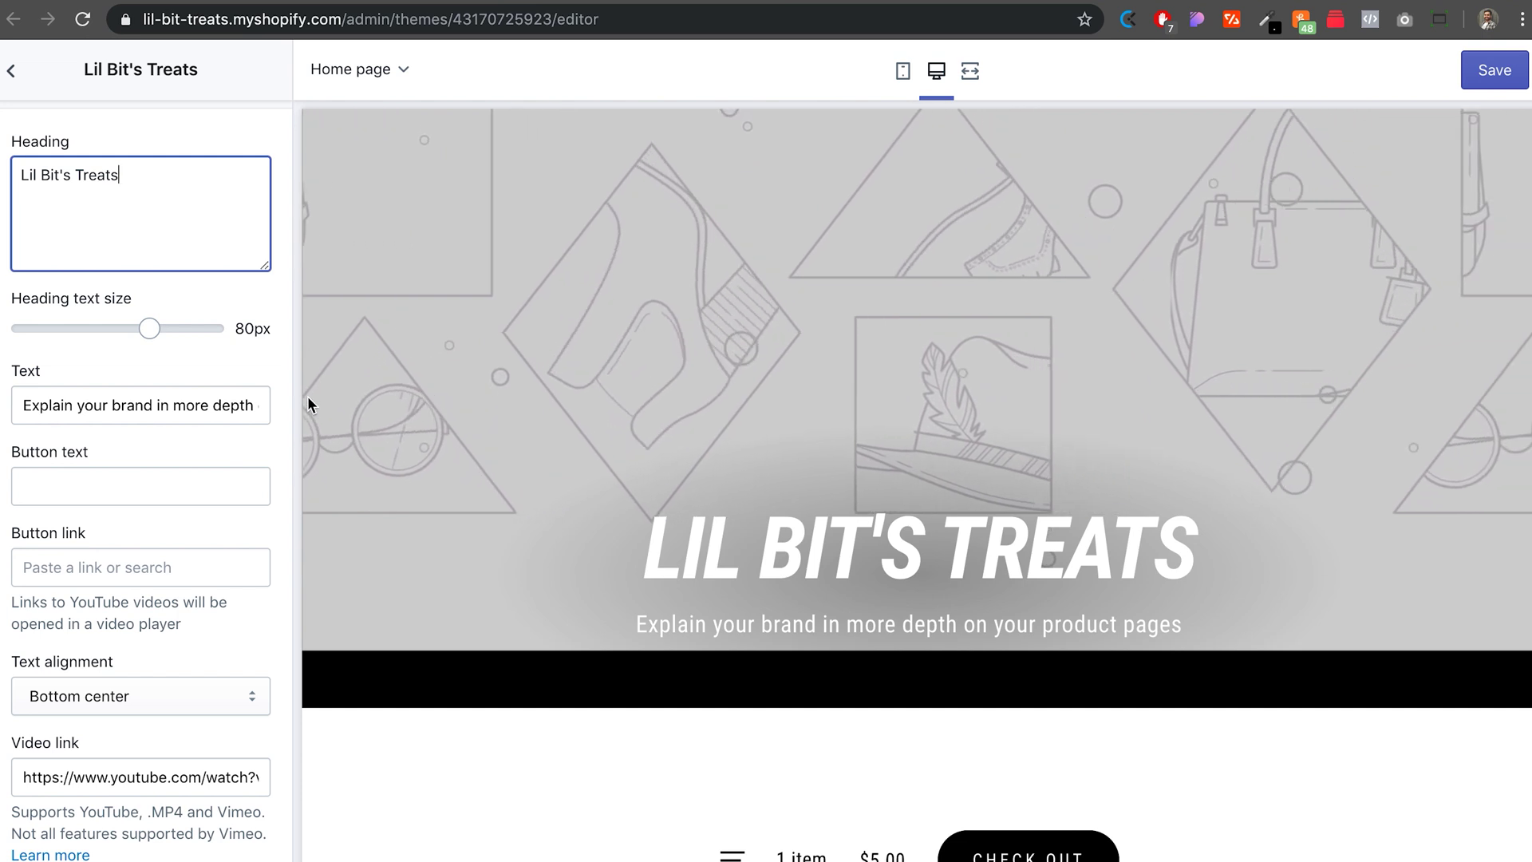
{"action": "left_click", "coordinate": [10, 71]}
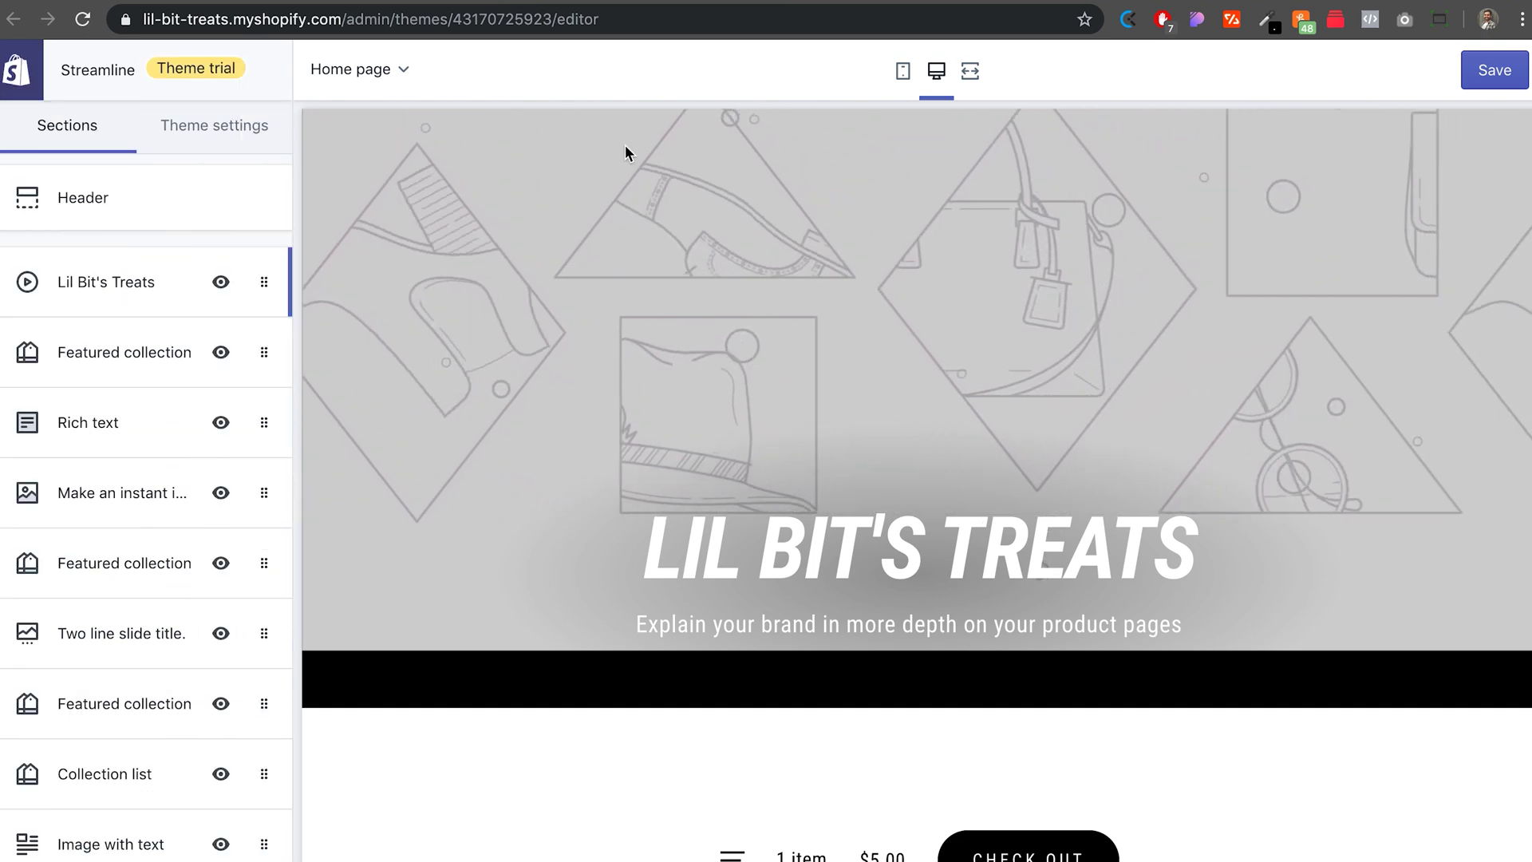
{"action": "left_click", "coordinate": [1481, 78]}
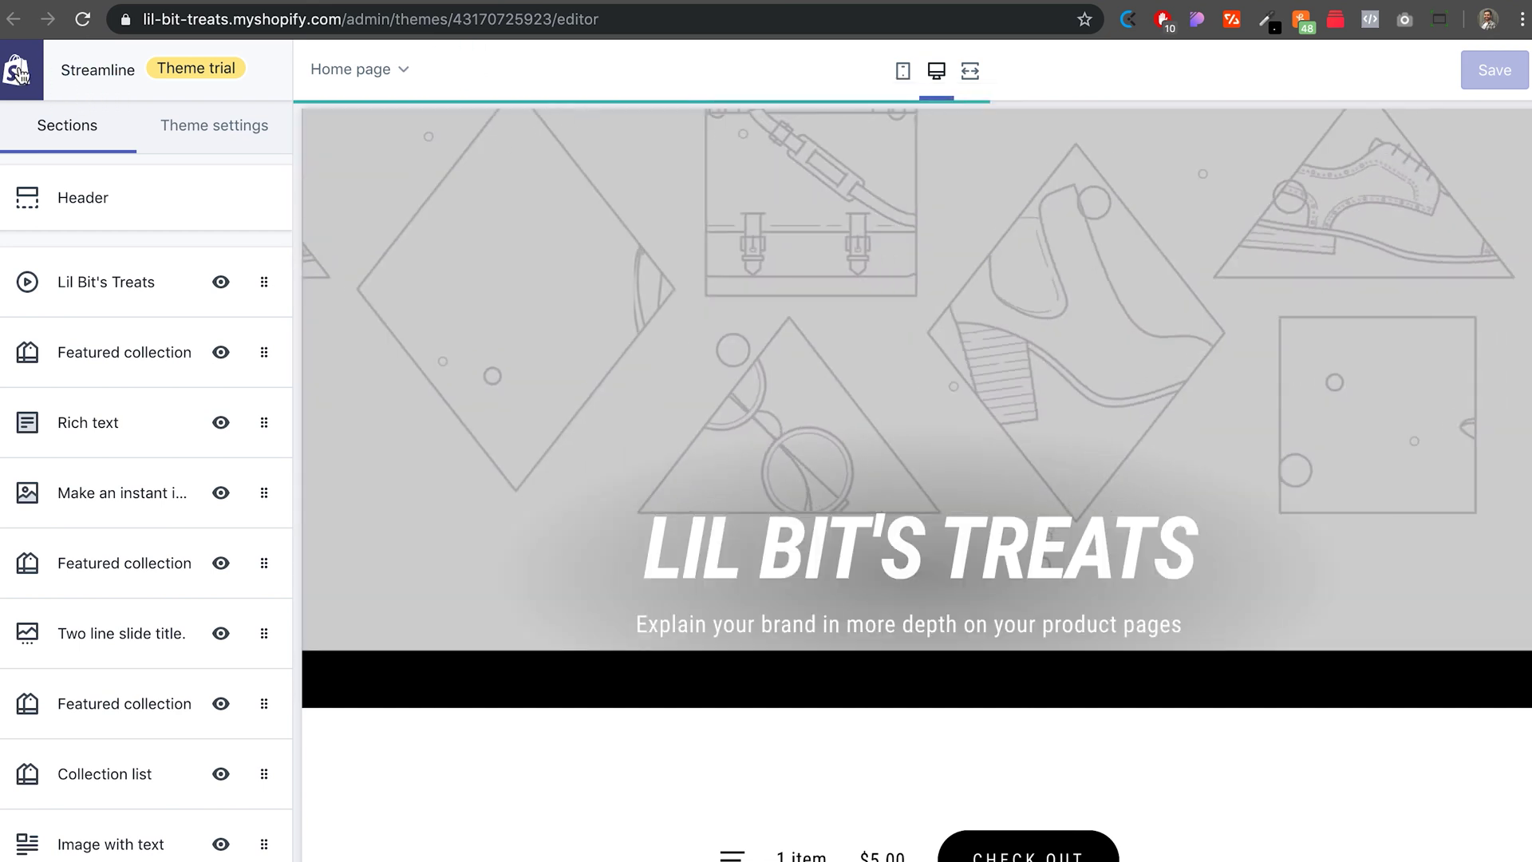
Return to the Themes page and find the Streamline trial in the Theme library, saved just now.
{"action": "left_click", "coordinate": [19, 74]}
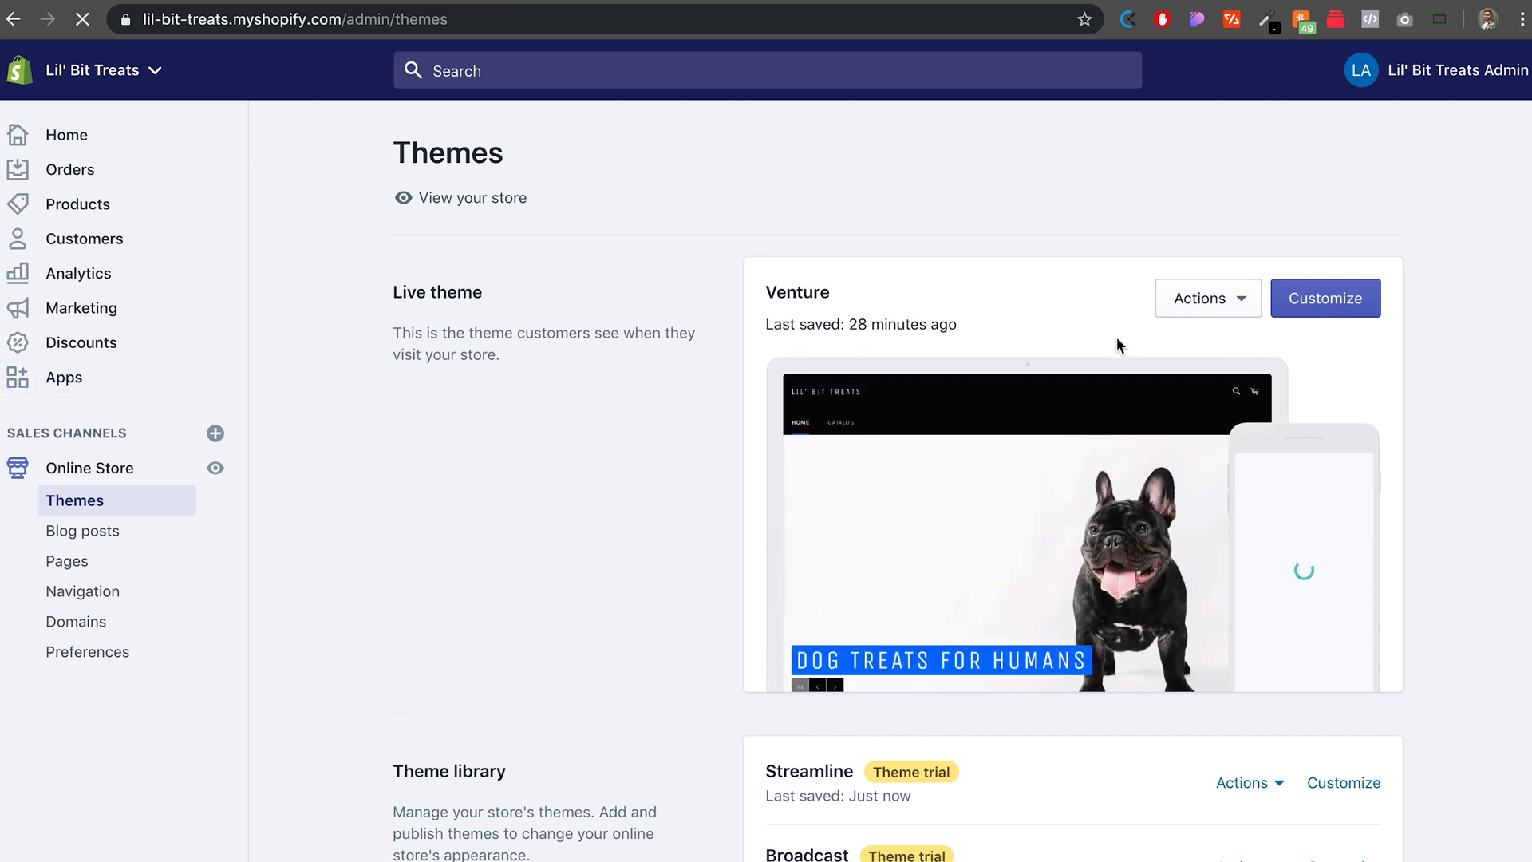
{"action": "scroll", "coordinate": [591, 407], "scroll_direction": "down", "scroll_amount": 5}
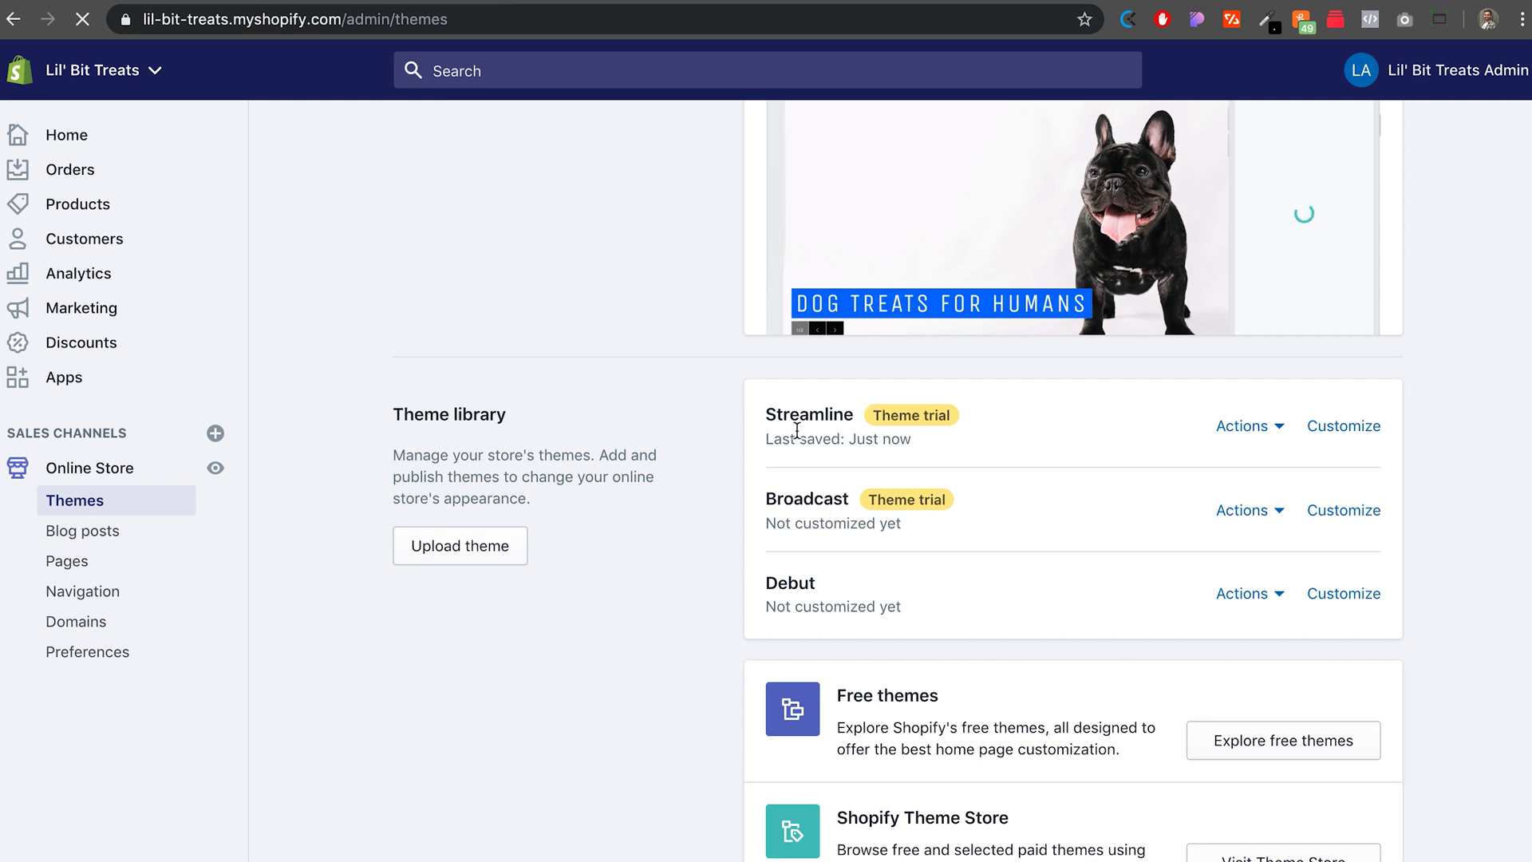
{"action": "left_click", "coordinate": [910, 439]}
{"action": "scroll", "coordinate": [1404, 435], "scroll_direction": "up", "scroll_amount": 3}
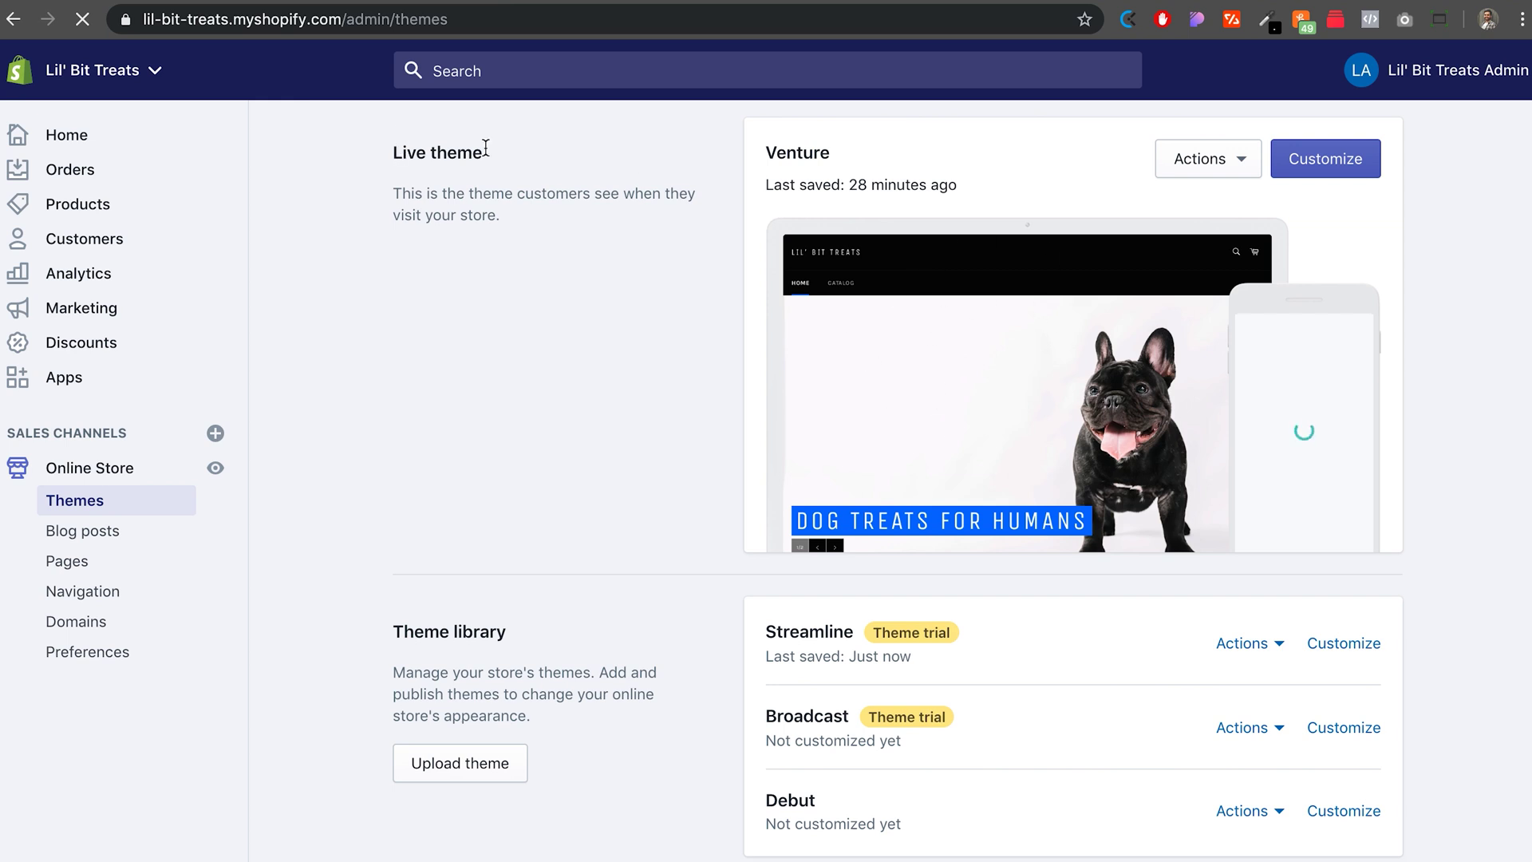
{"action": "scroll", "coordinate": [1032, 474], "scroll_direction": "down", "scroll_amount": 1}
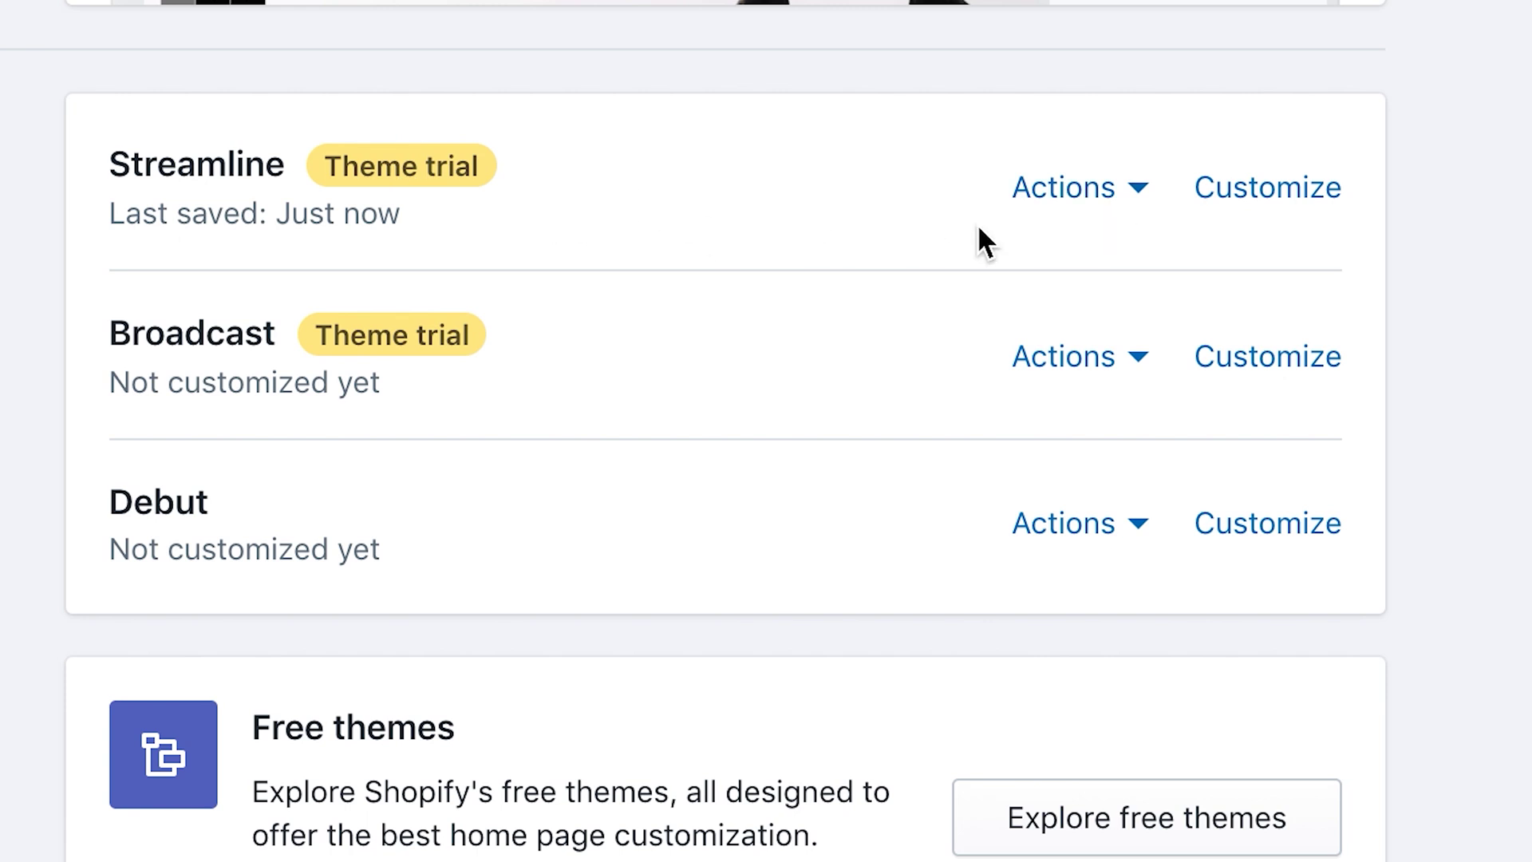
{"action": "left_click", "coordinate": [1143, 200]}
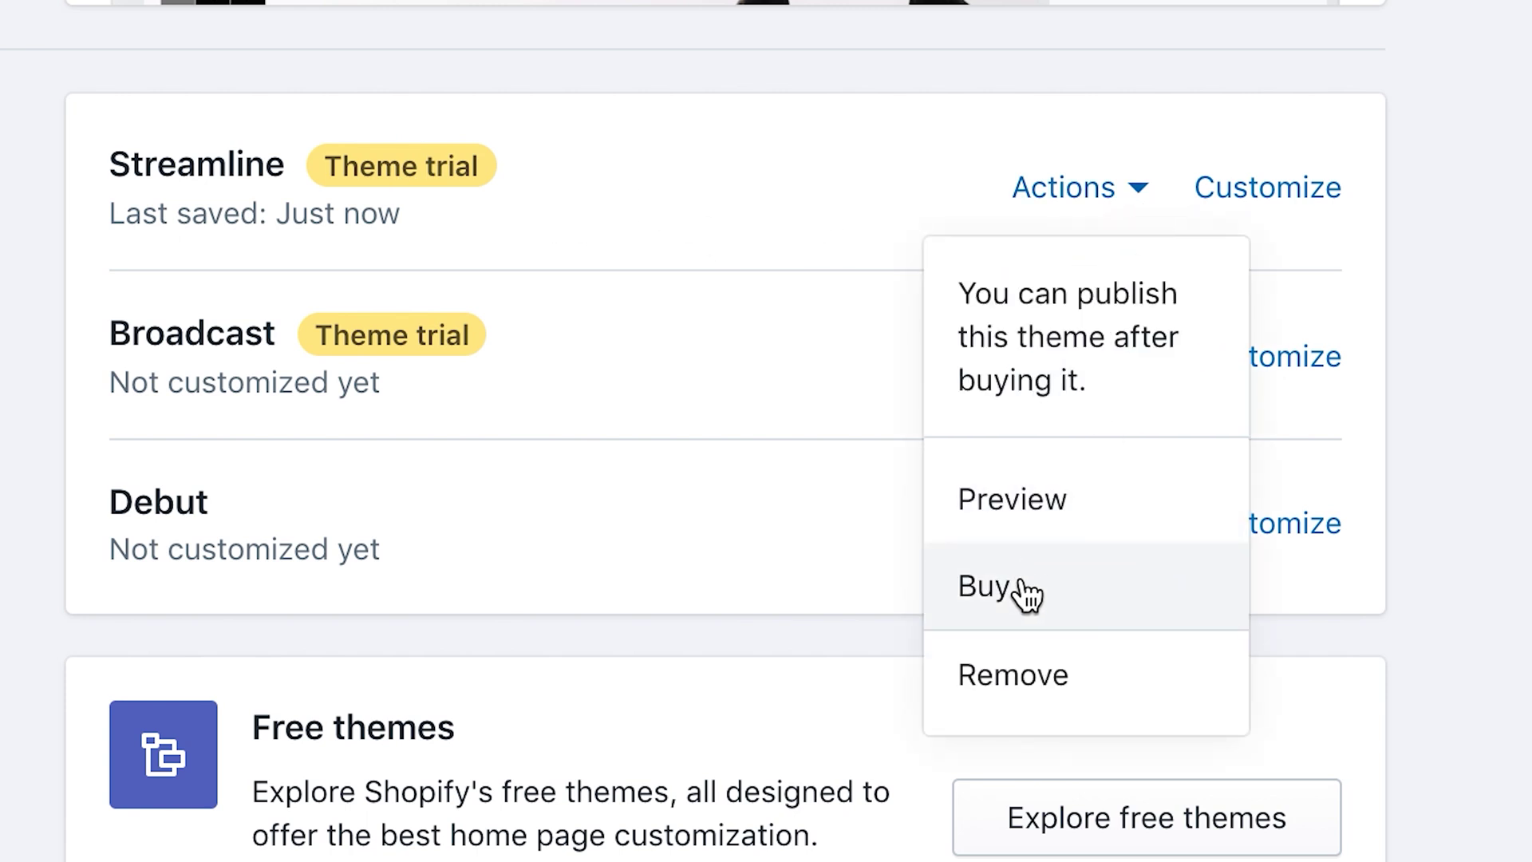
{"action": "left_click", "coordinate": [870, 206]}
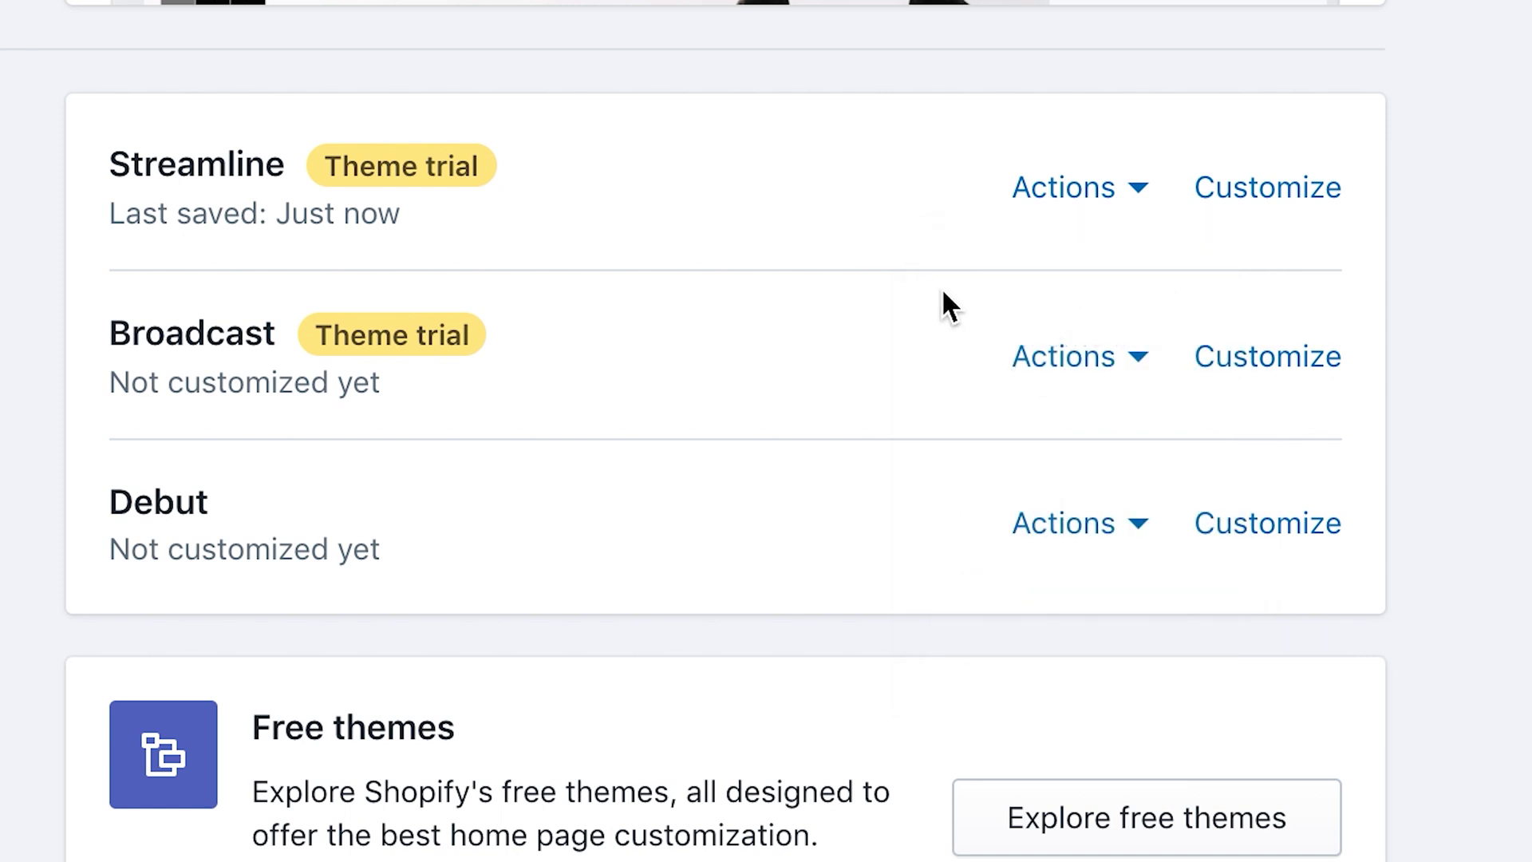
{"action": "left_click", "coordinate": [1141, 533]}
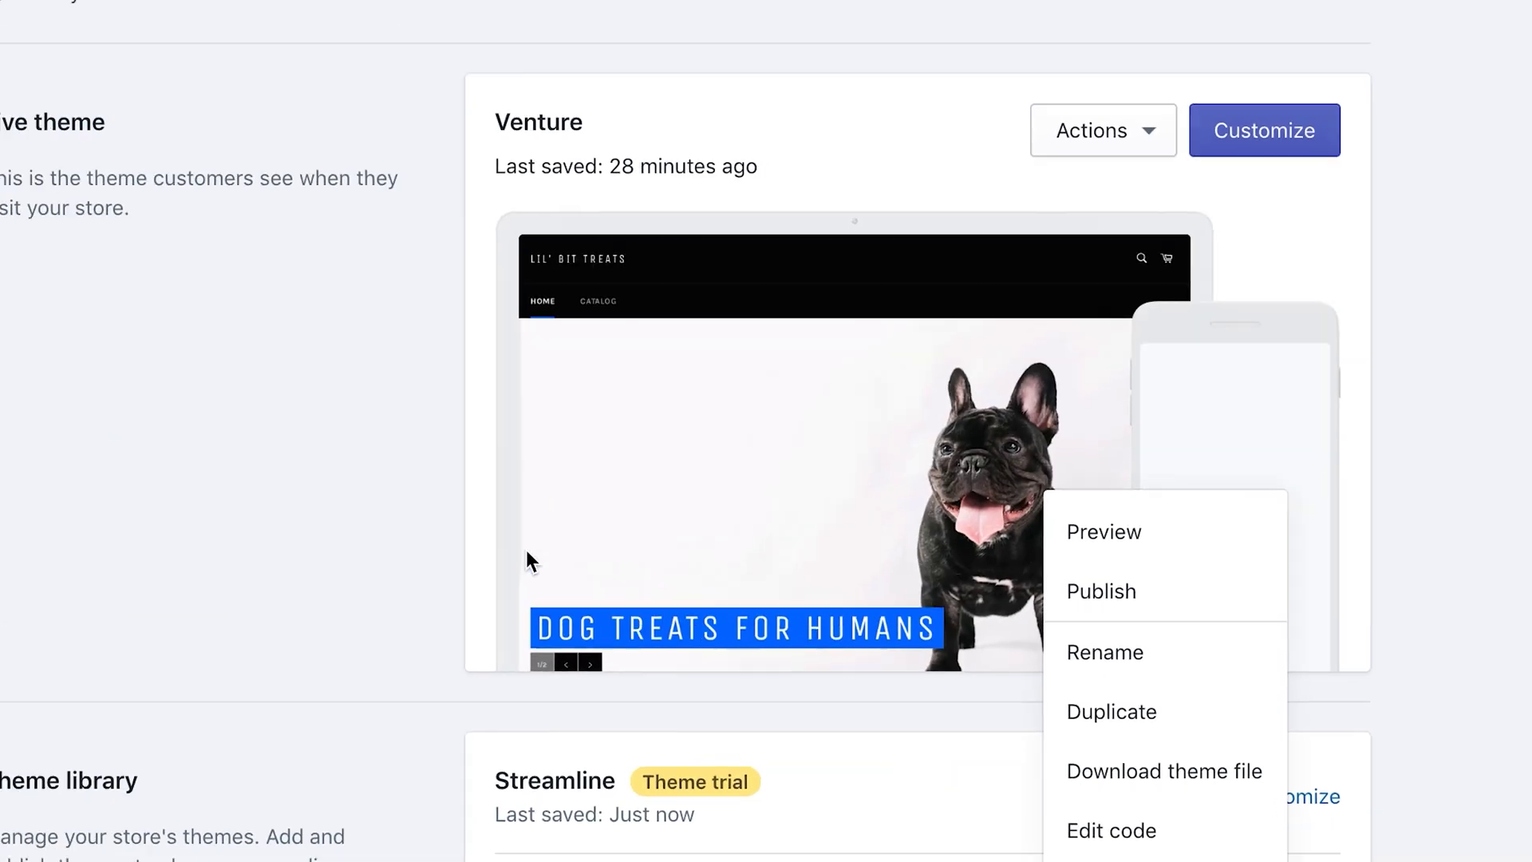
{"action": "left_click", "coordinate": [197, 140]}
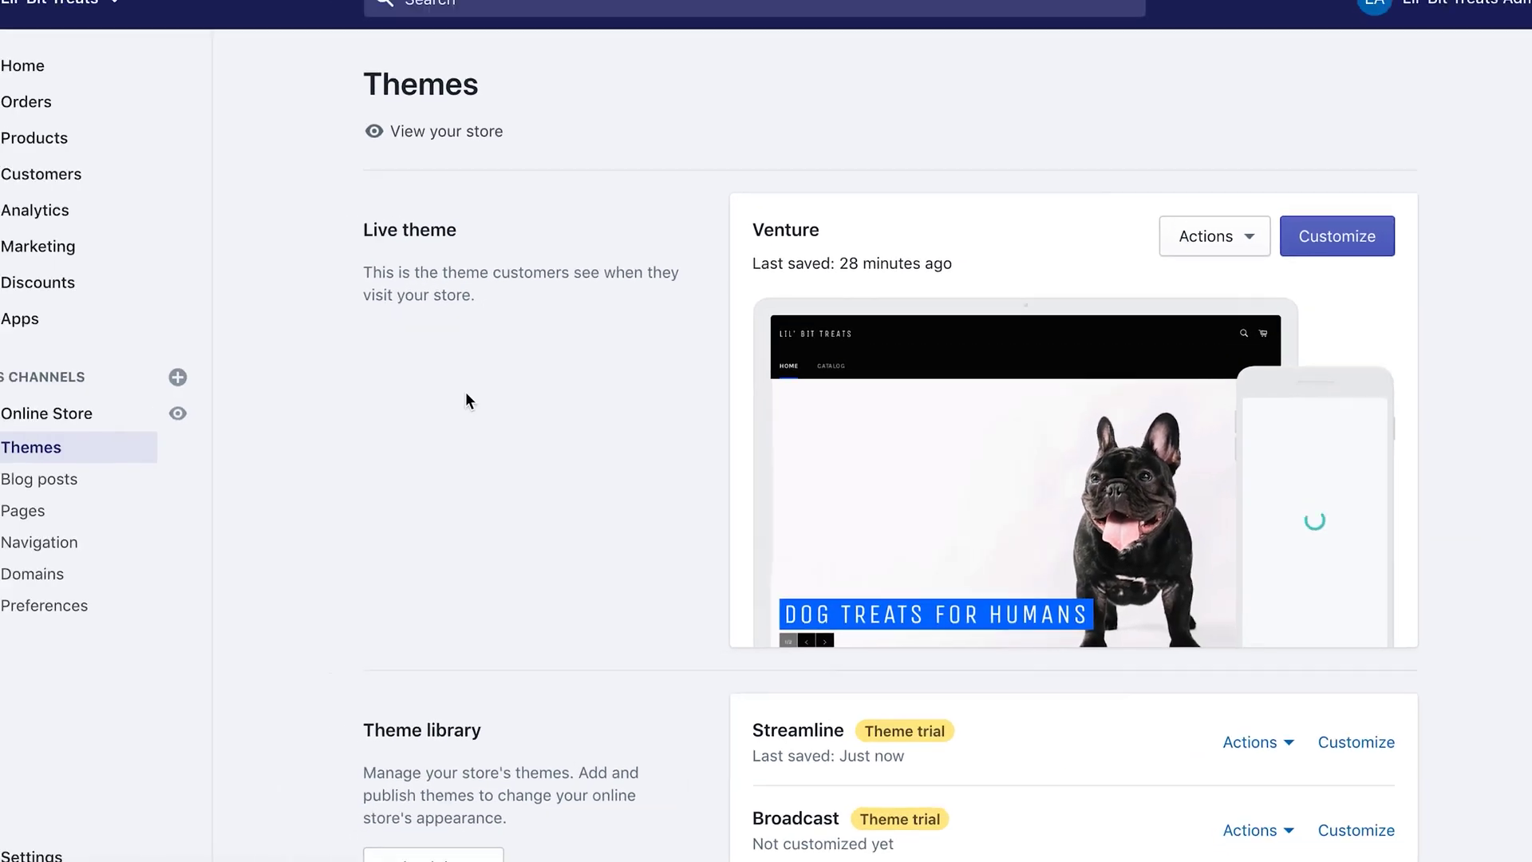